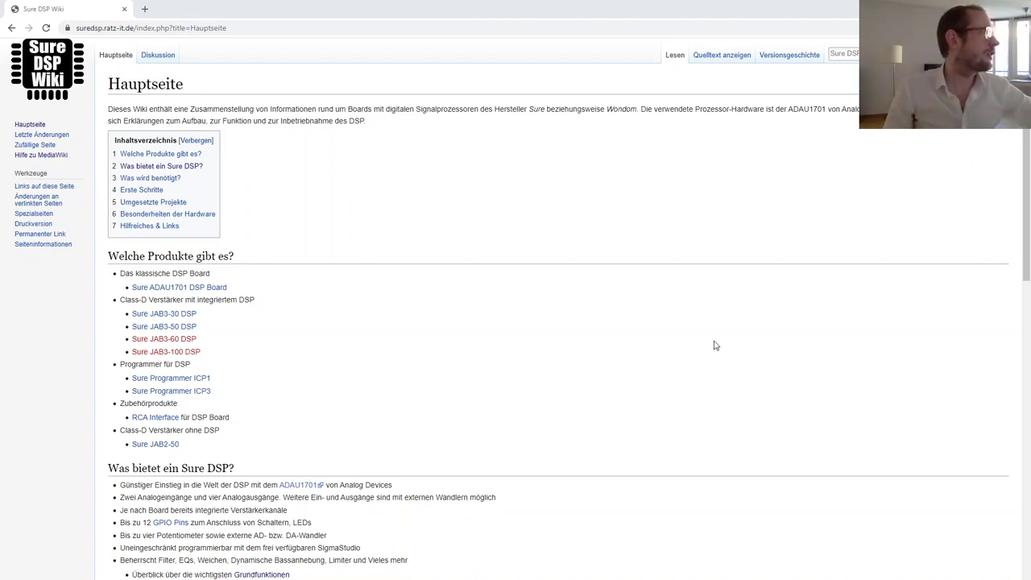
- Scroll the wiki main page, highlighting the driver installation, DSP Verkabeln, basic setup and Potentiometer verwenden entries
scroll(511, 290, down, 3)
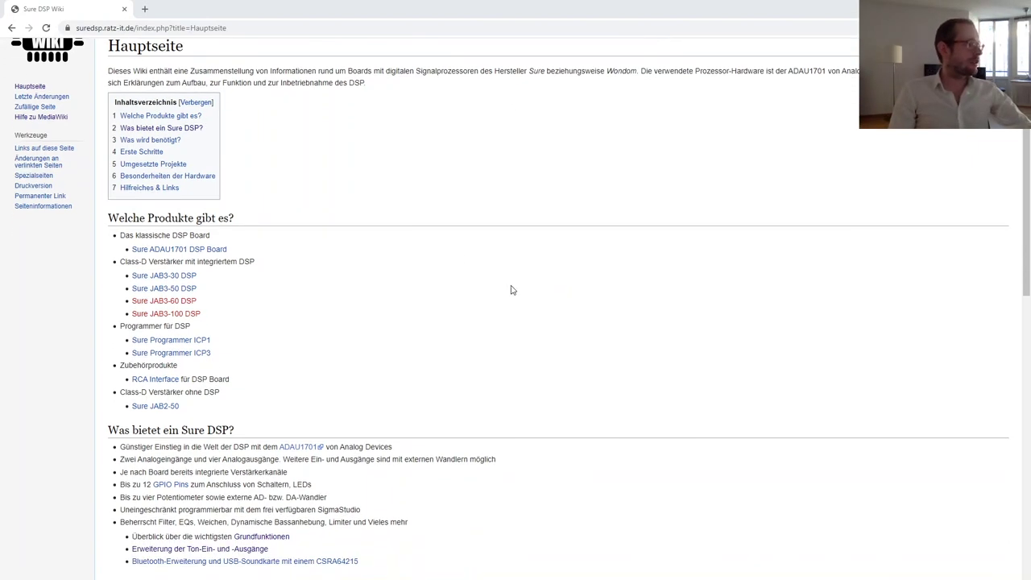
scroll(511, 290, down, 5)
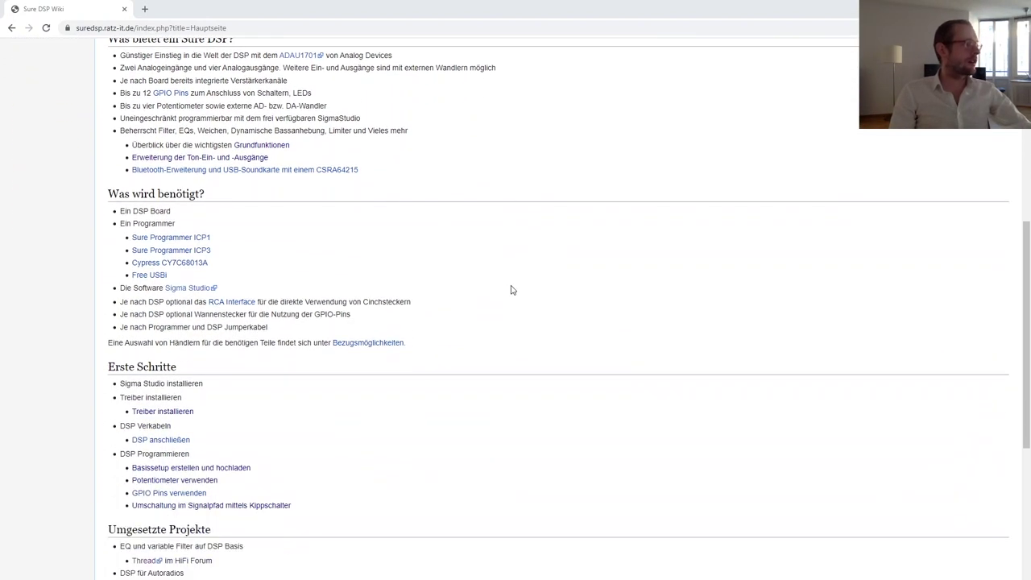
mouse_move(227, 339)
mouse_down()
mouse_move(175, 340)
mouse_move(121, 311)
mouse_move(227, 339)
mouse_up()
drag(229, 375, 114, 353)
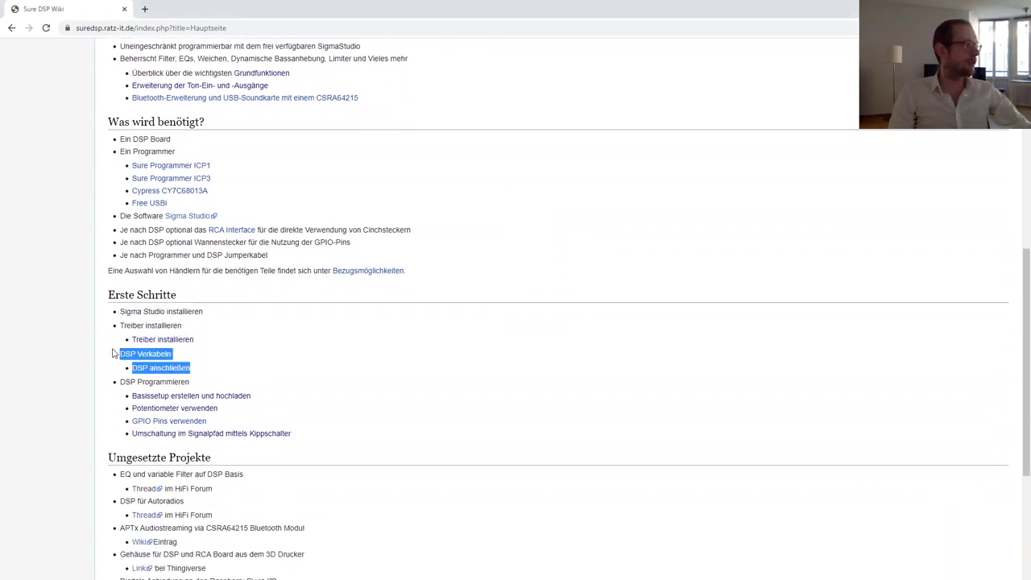
click(282, 352)
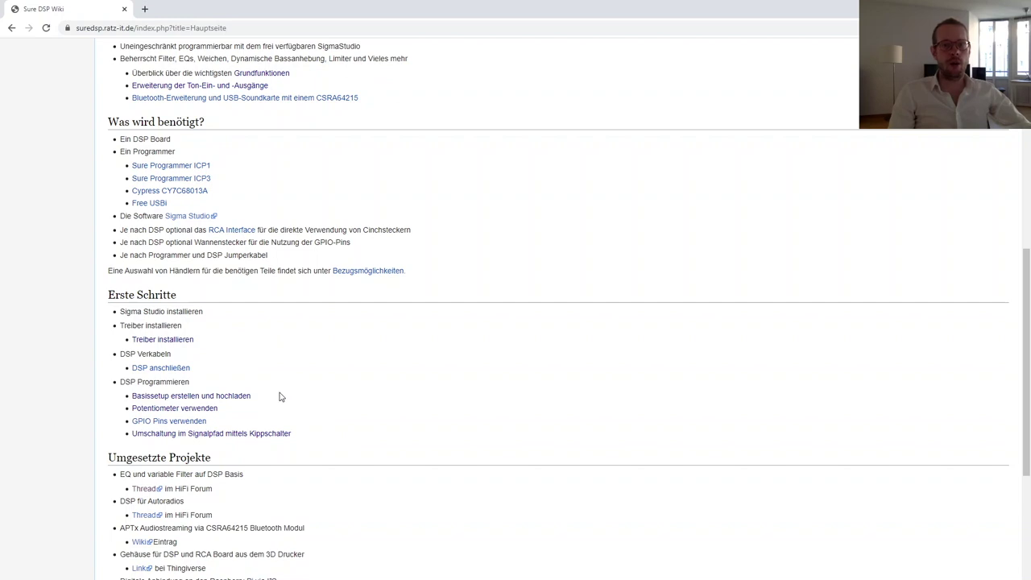
drag(263, 398, 133, 397)
click(244, 415)
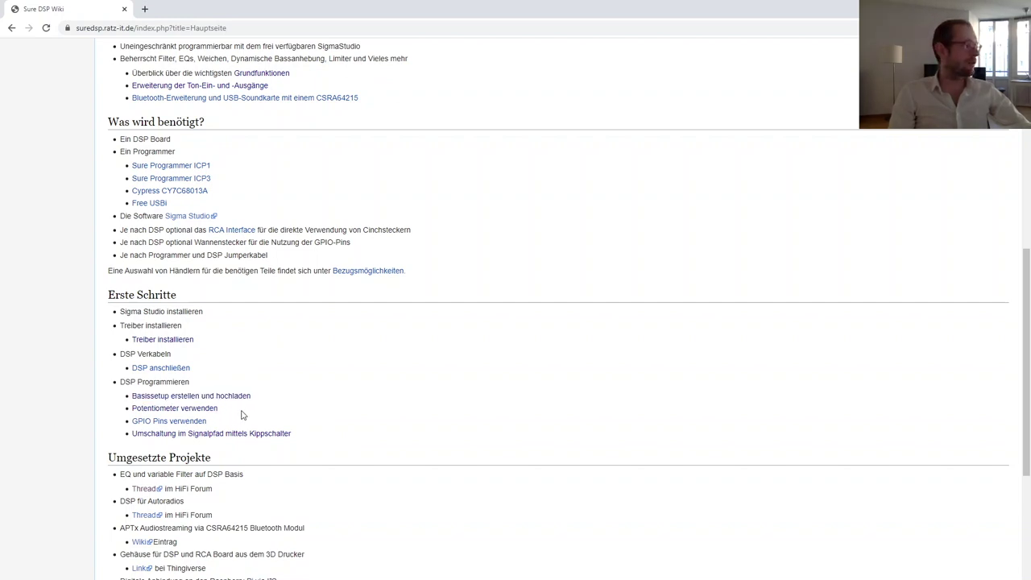
drag(233, 409, 132, 408)
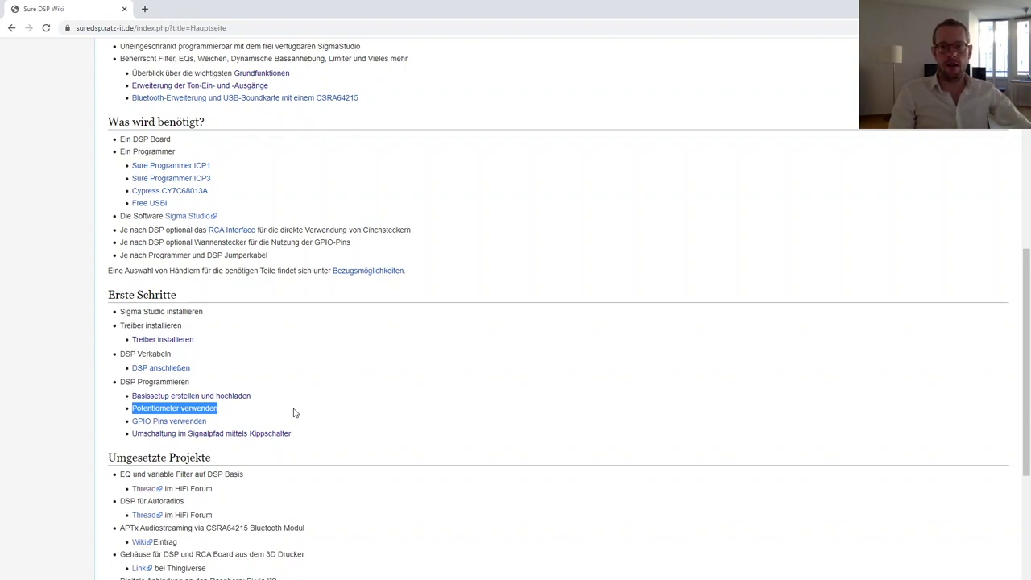
scroll(322, 405, down, 1)
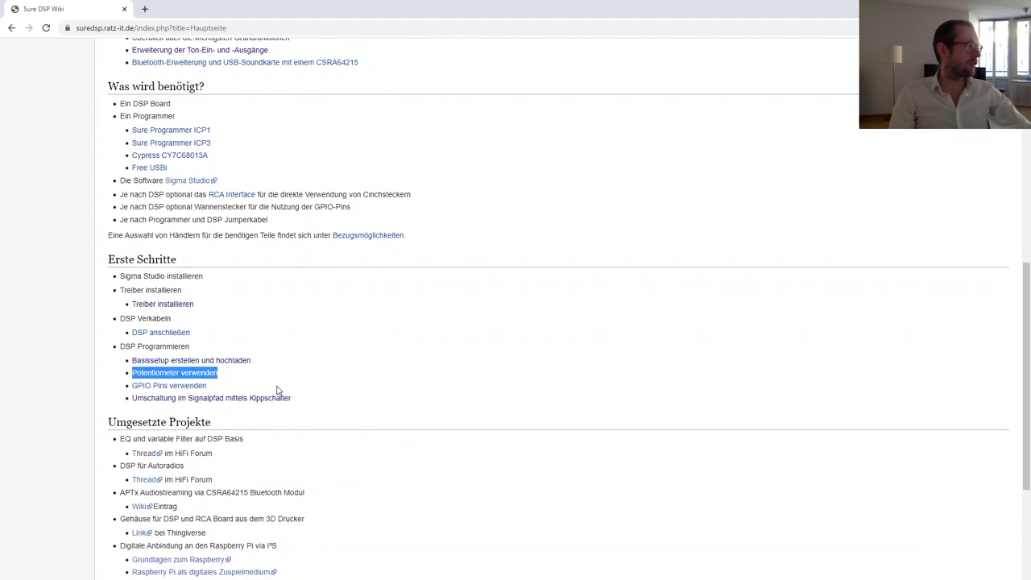
drag(278, 388, 141, 385)
click(324, 384)
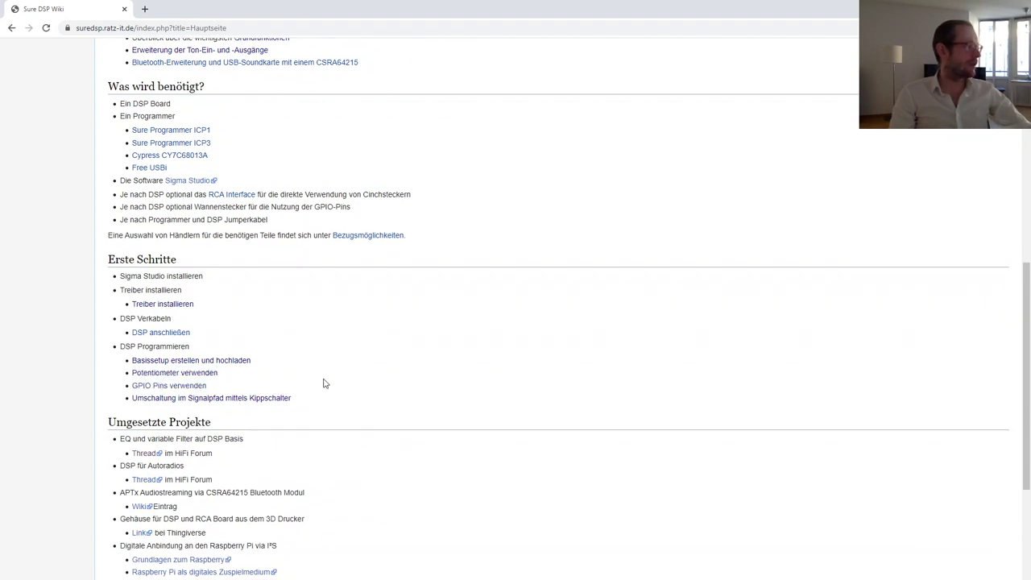
- Highlight the EQ and variable filter project and the APTx audio streaming project further down
scroll(325, 383, down, 3)
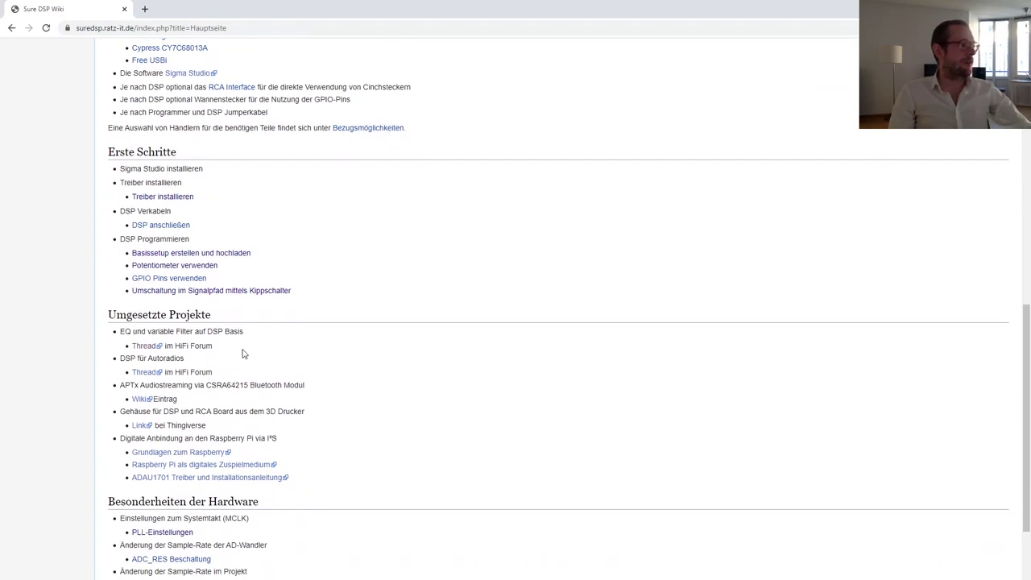
drag(237, 350, 127, 332)
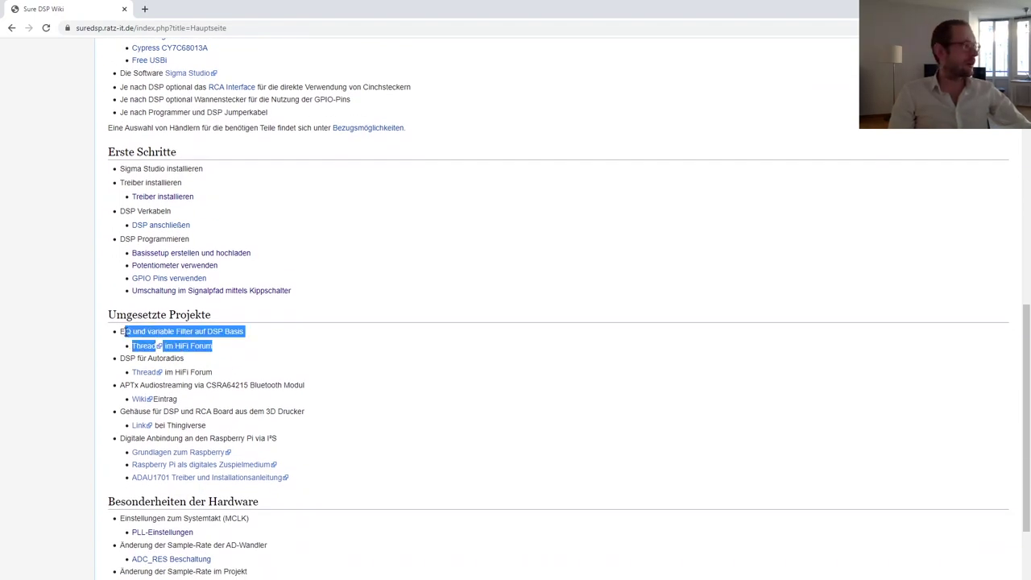
click(297, 371)
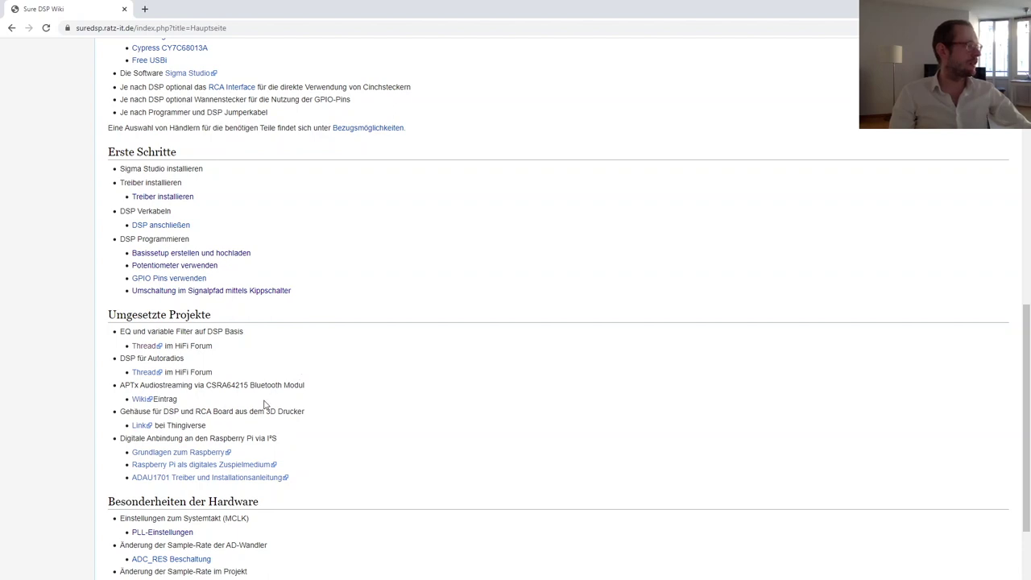
drag(178, 400, 125, 388)
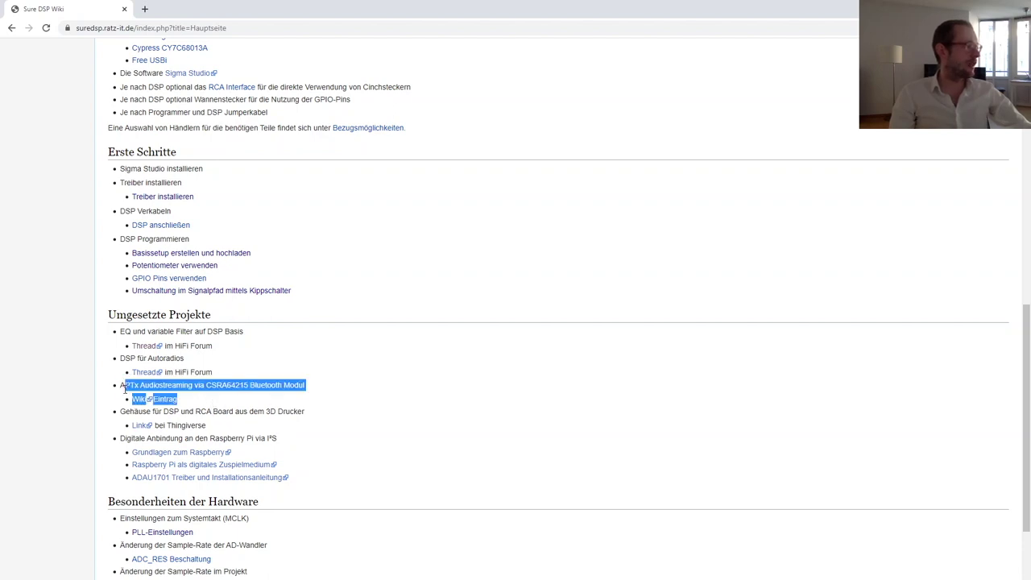
click(283, 405)
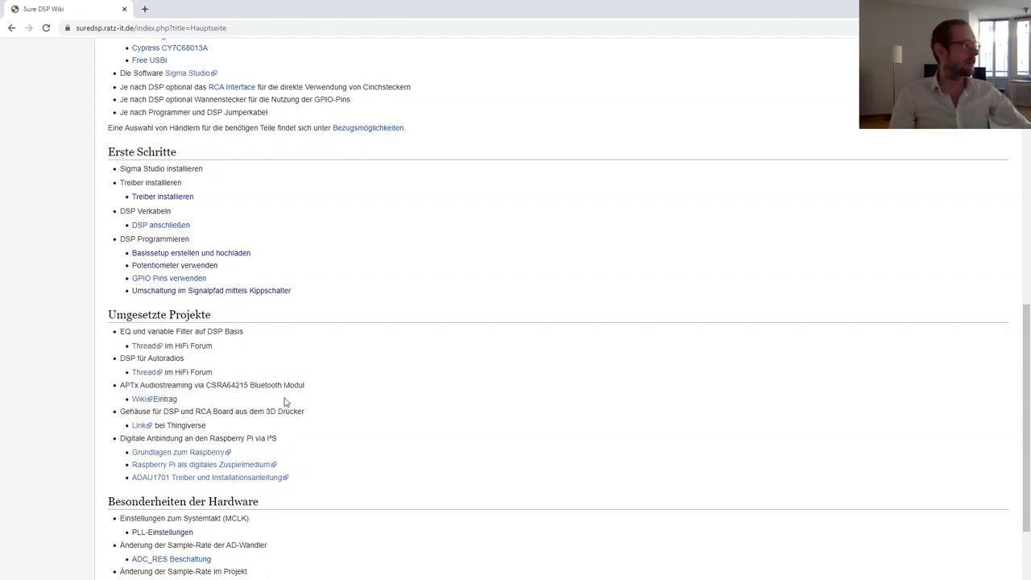
scroll(284, 402, down, 1)
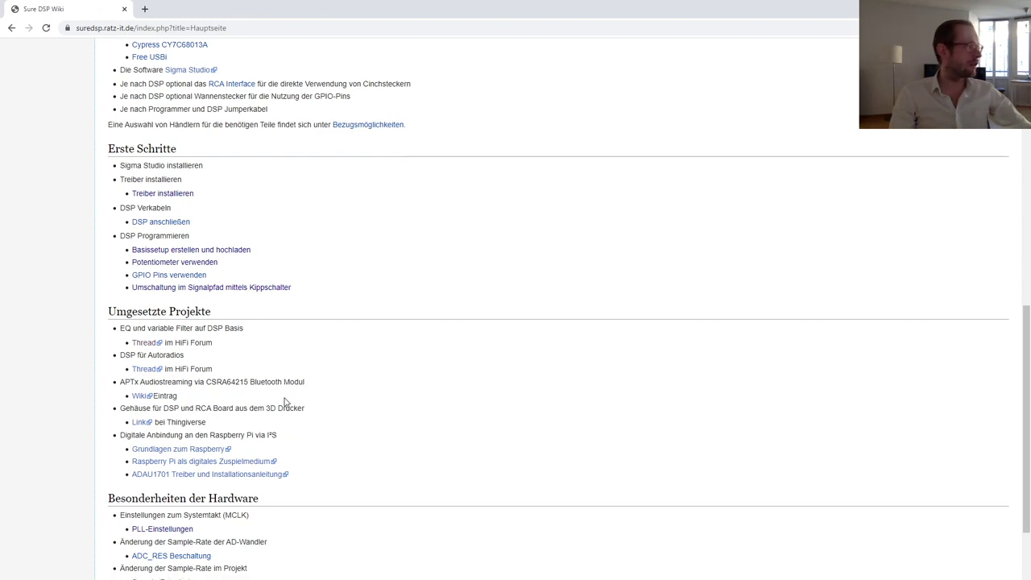
drag(234, 393, 119, 384)
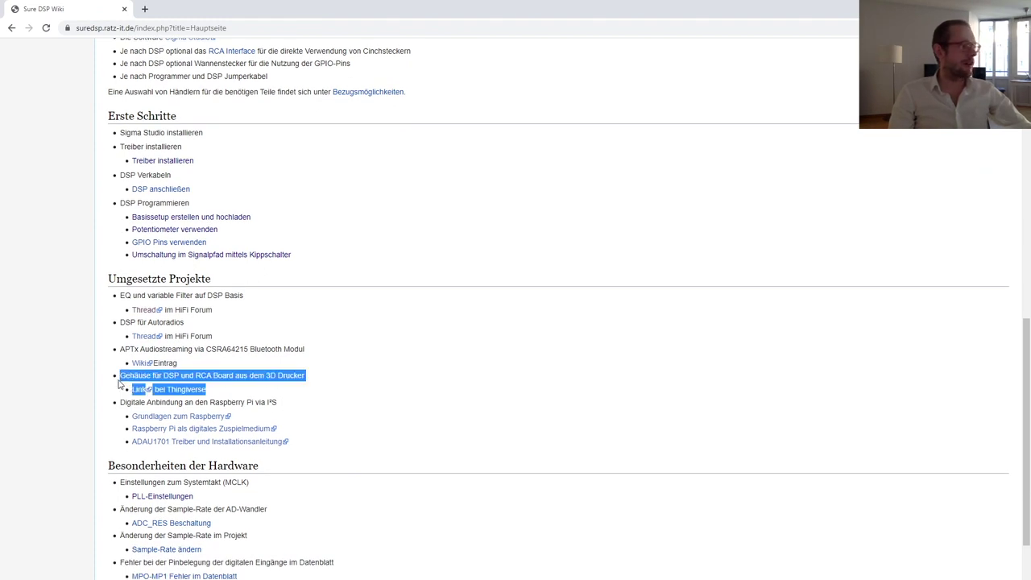
click(360, 401)
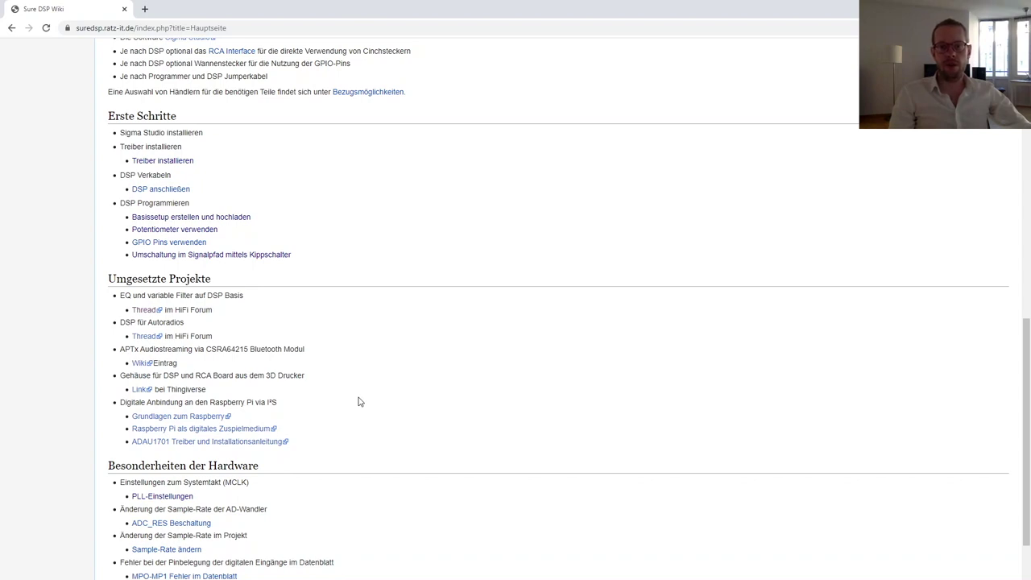
- Highlight the MCLK system clock, AD converter sample-rate and Datenblatt ADAU1701 entries
scroll(359, 401, down, 1)
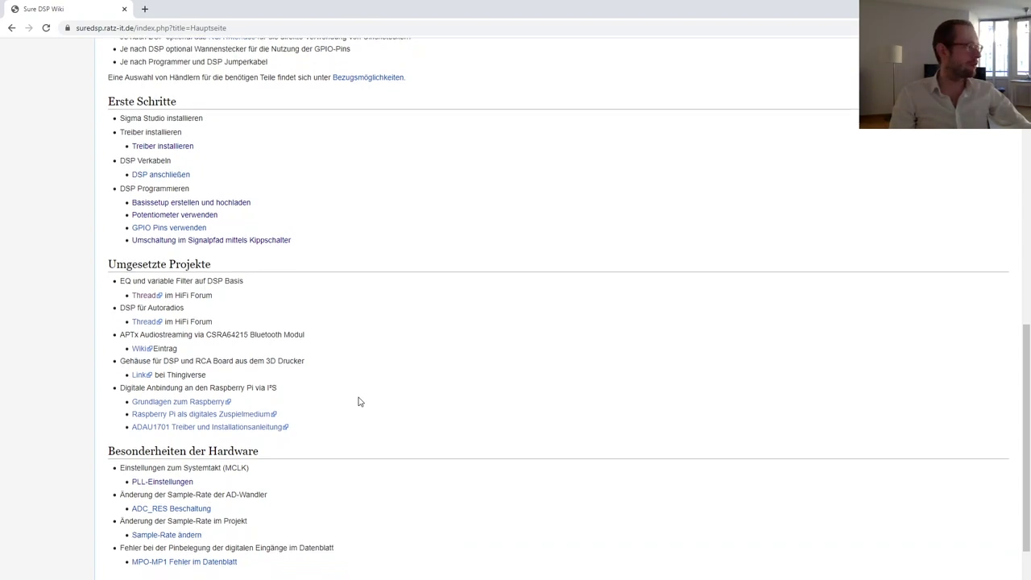
scroll(359, 400, down, 1)
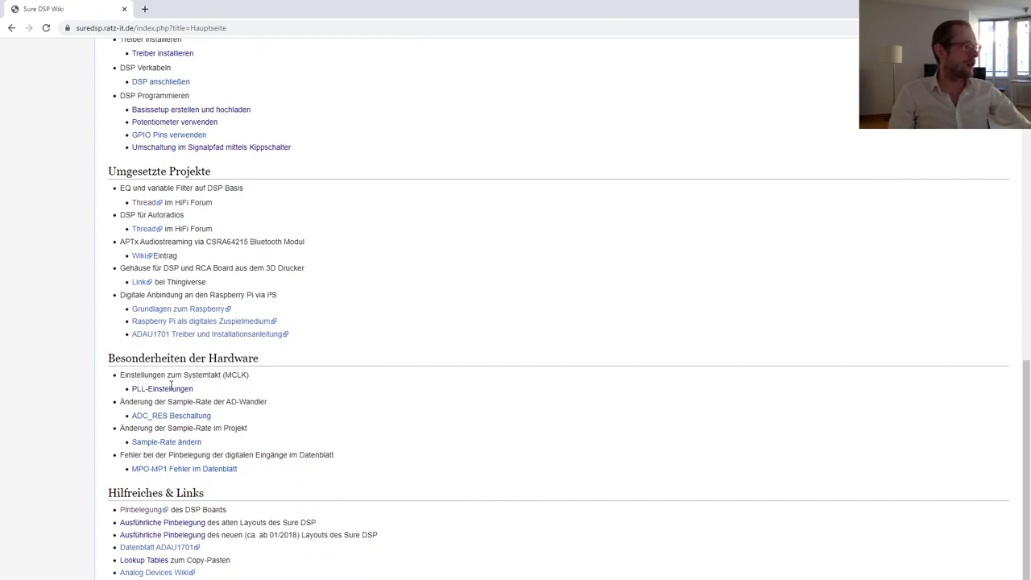
drag(170, 387, 120, 371)
click(305, 410)
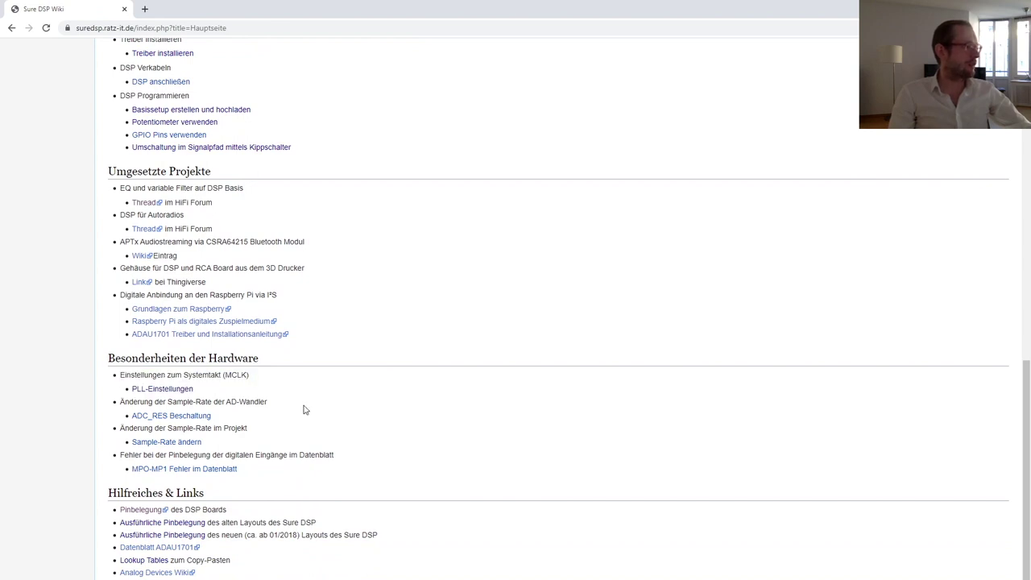
triple_click(265, 421)
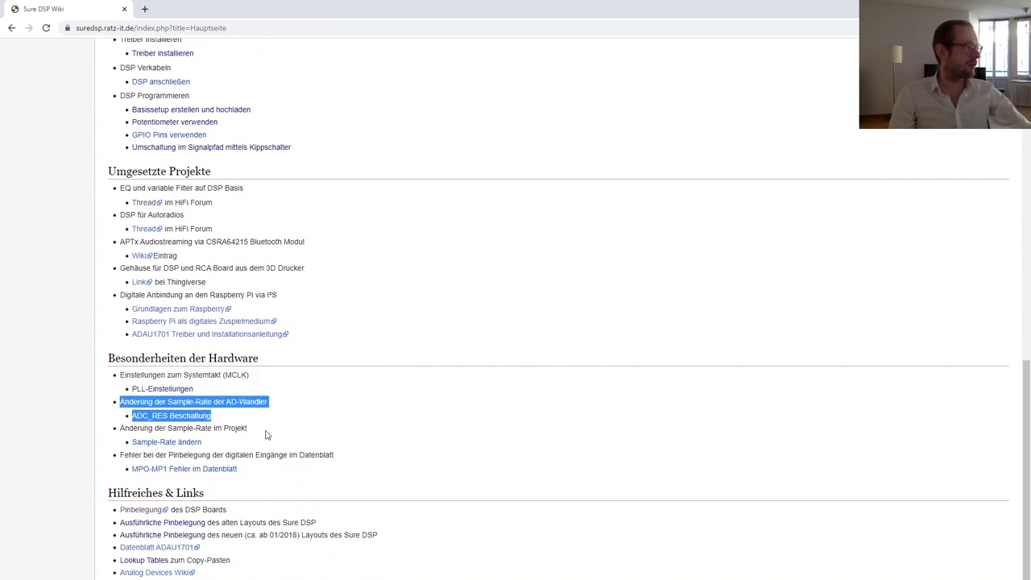
scroll(270, 427, down, 1)
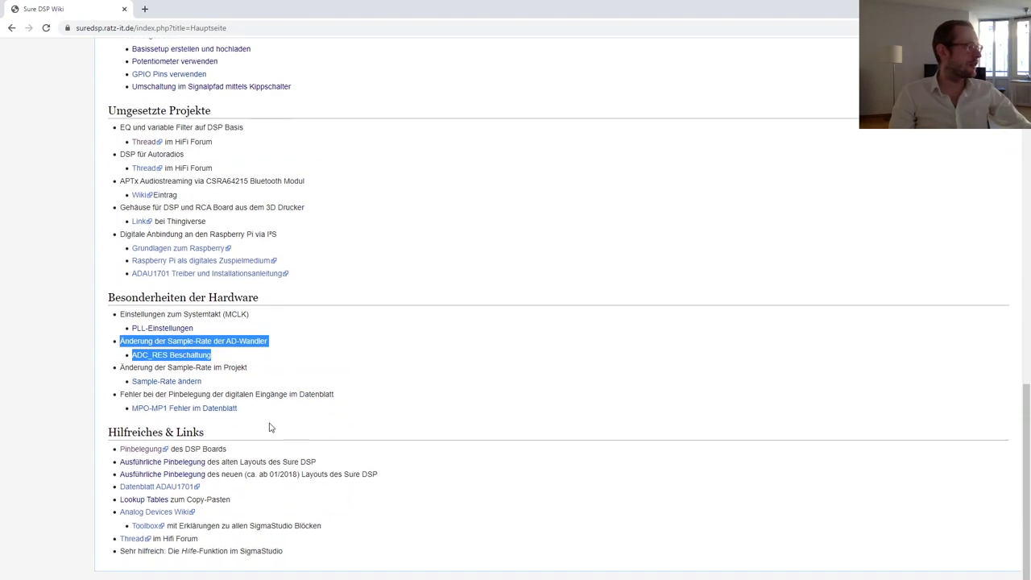
drag(238, 487, 112, 488)
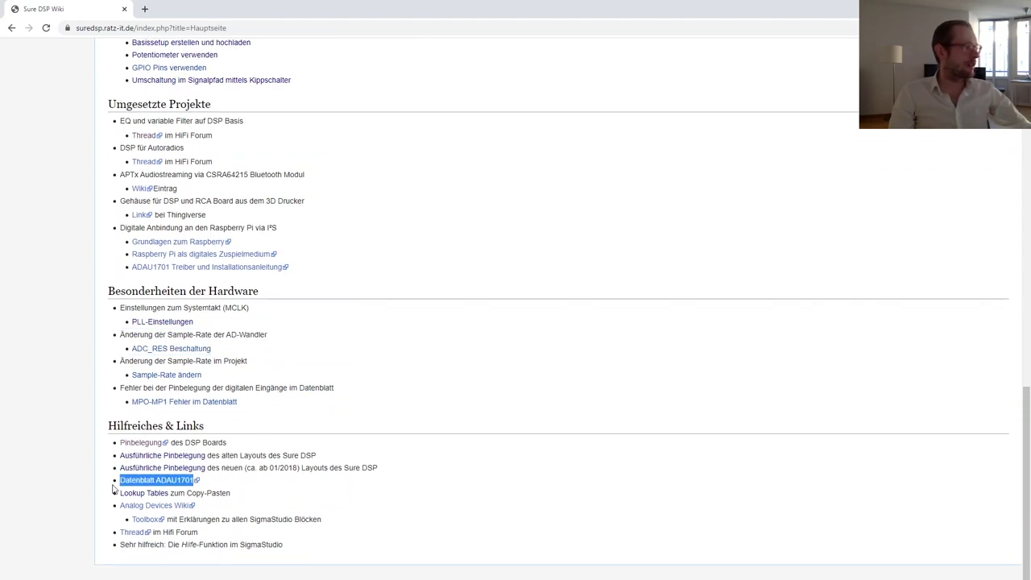
click(233, 486)
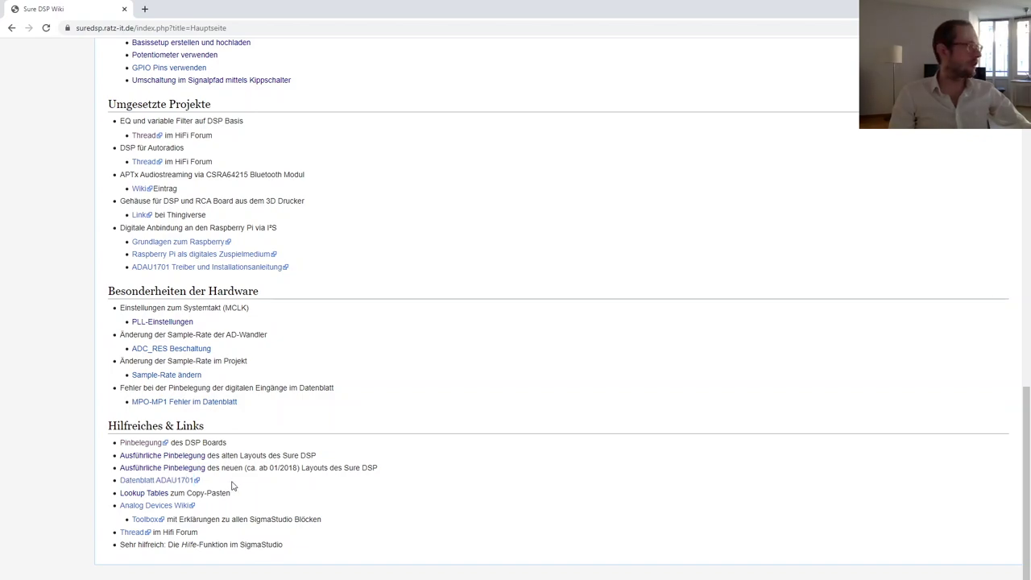
- Open the new-layout Ausführliche Pinbelegung image in a new tab, view it, then return to the wiki
right_click(184, 469)
click(213, 477)
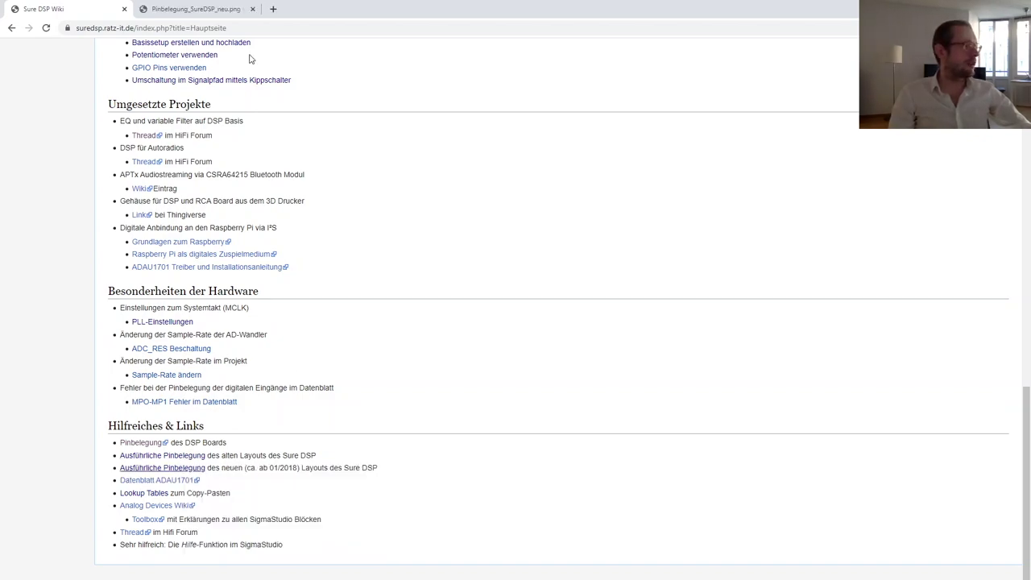
click(221, 12)
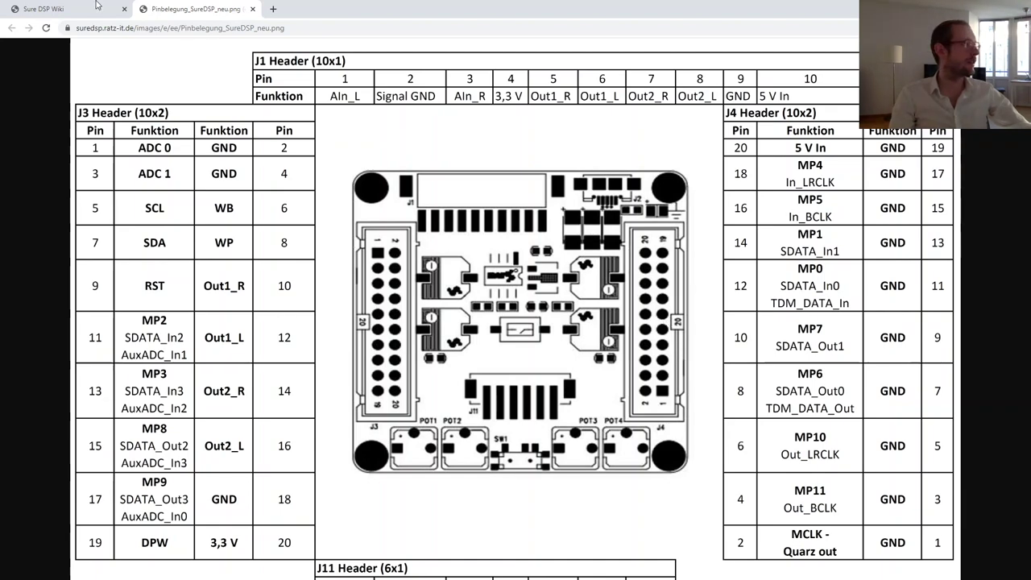
click(73, 11)
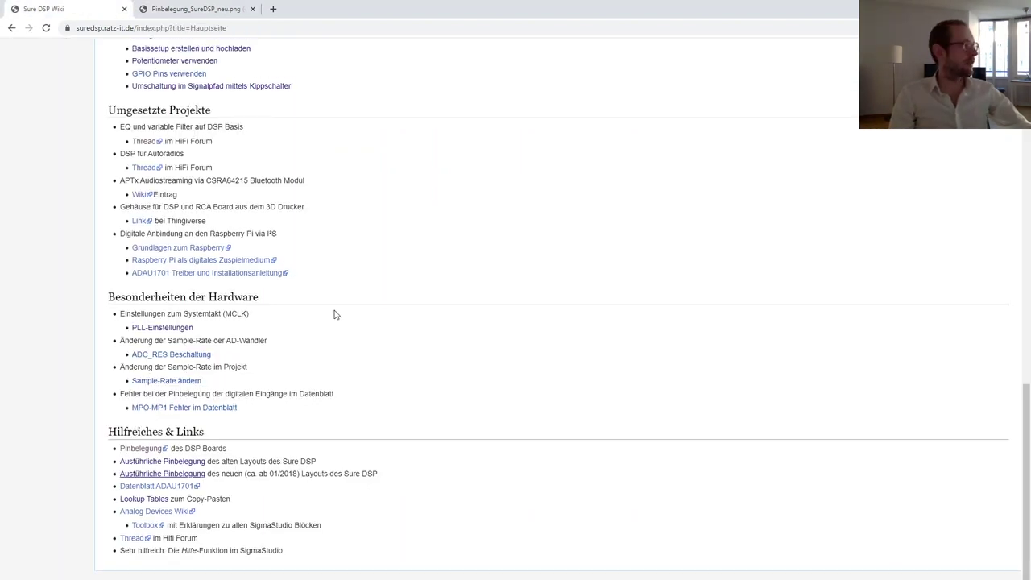
scroll(336, 315, up, 2)
scroll(336, 315, up, 3)
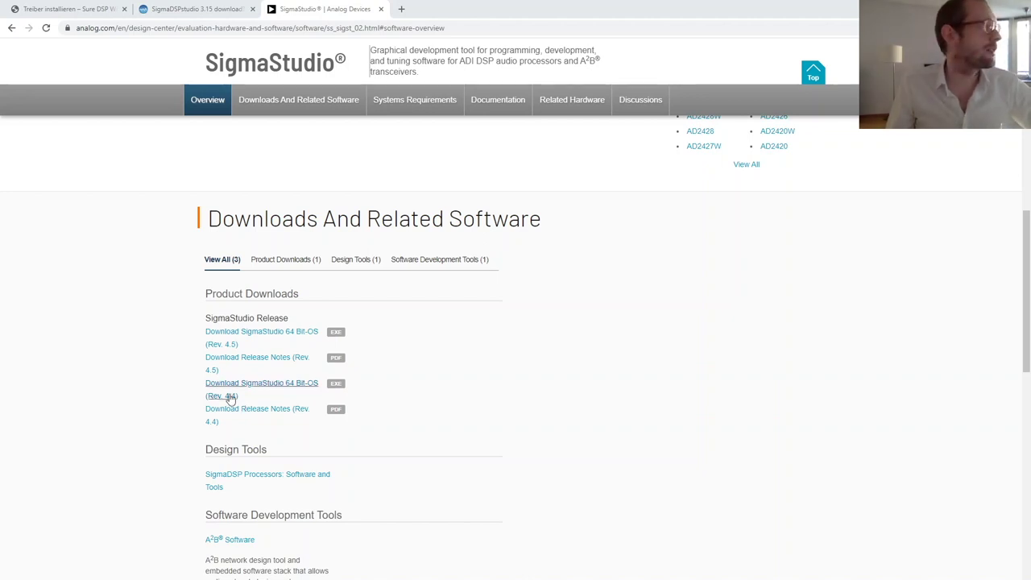
- Switch to the diyAudio 'SigmaDSPstudio 3.15 download??' thread tab
click(211, 11)
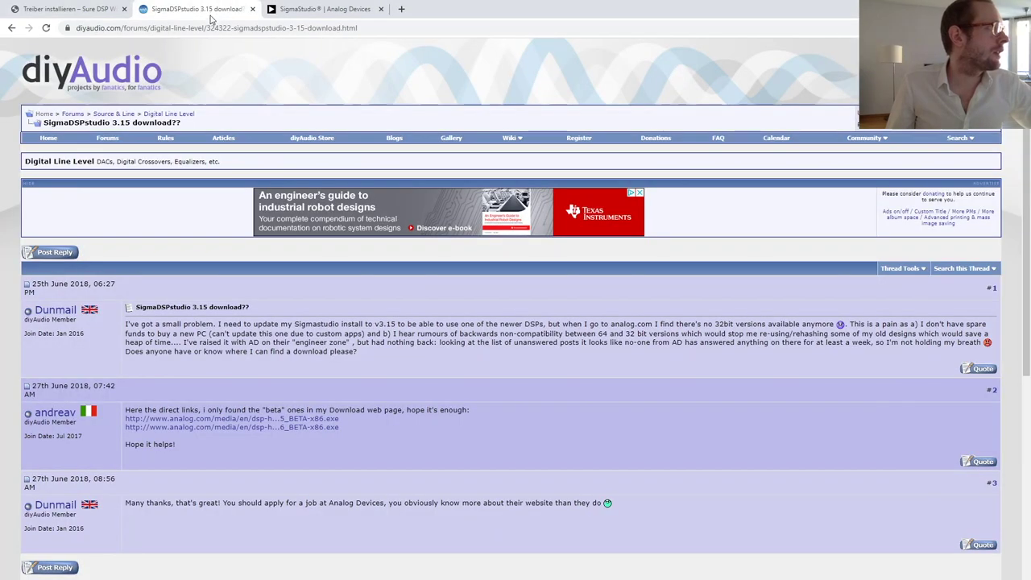
- Select the thread's URL and download the BETA-x86.exe installer linked in post #2
click(206, 26)
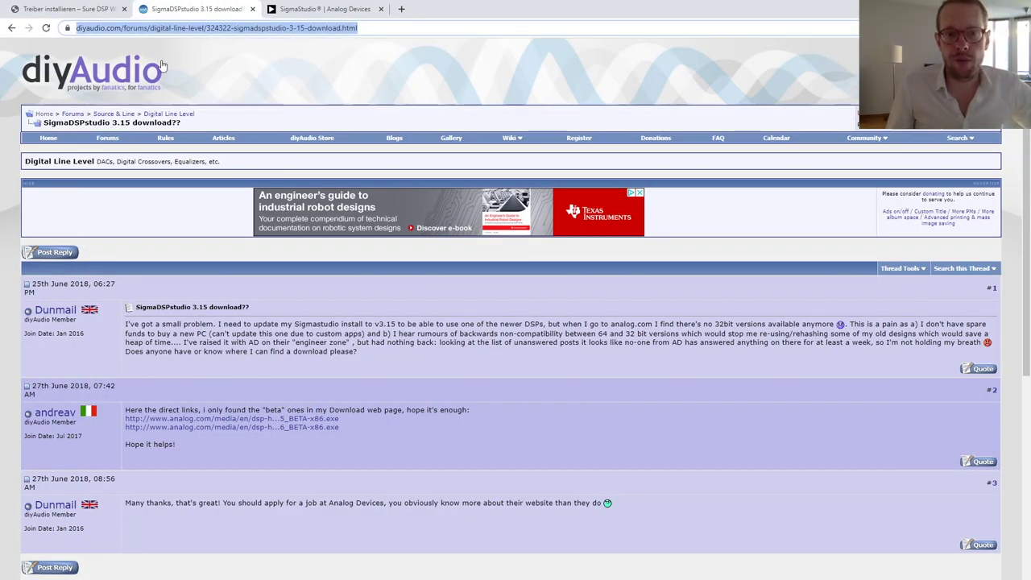
scroll(189, 228, down, 1)
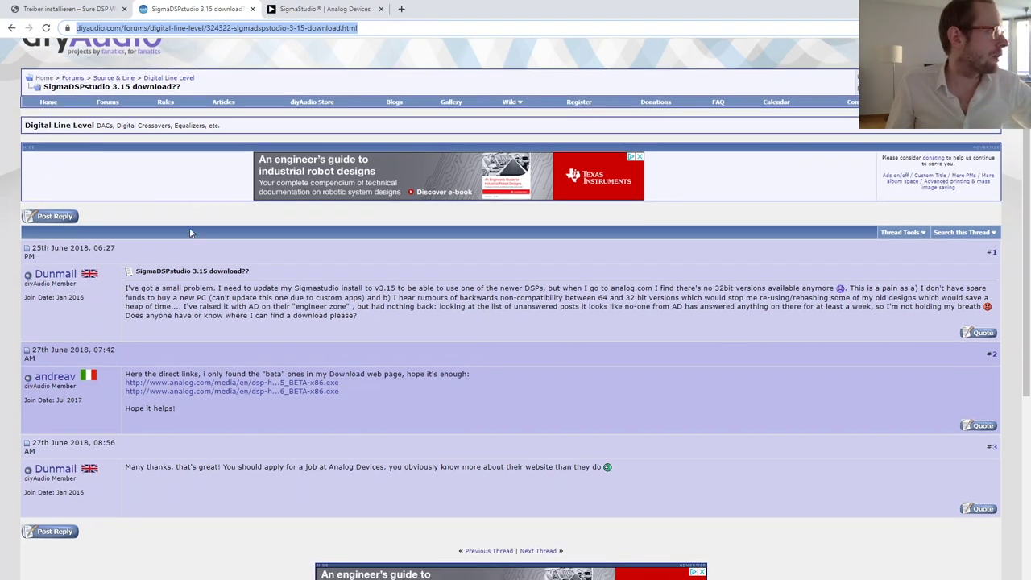
click(298, 385)
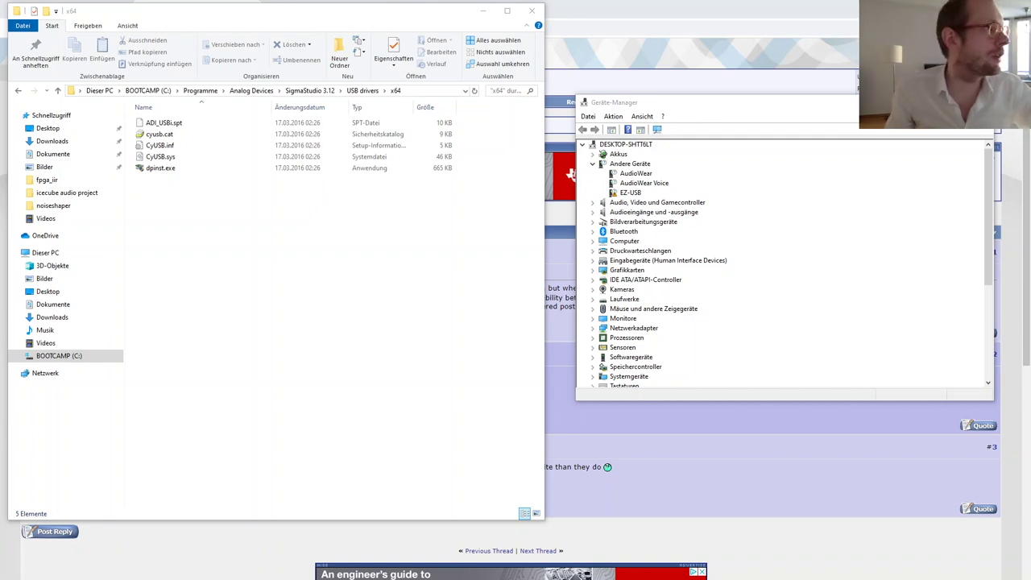
- Install the driver from SigmaStudio 3.12 > USB drivers > x64 and confirm Device Manager lists Analog Devices USBi
click(637, 194)
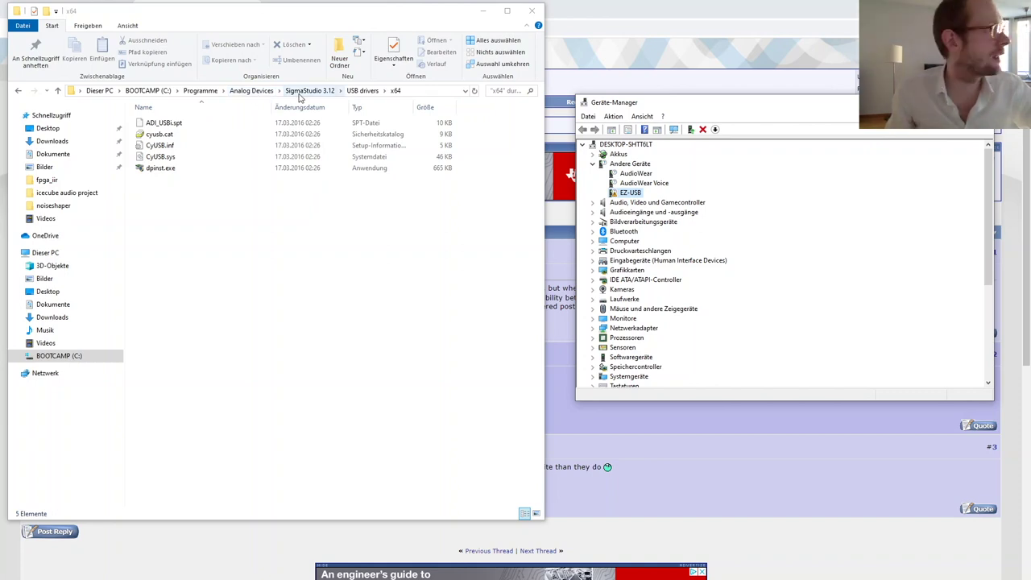
click(303, 92)
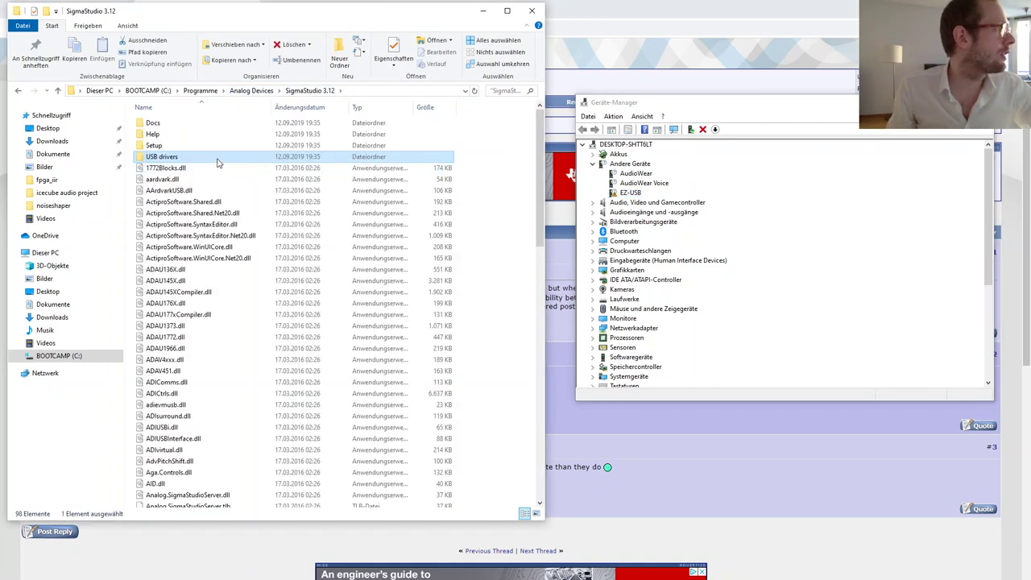
double_click(218, 160)
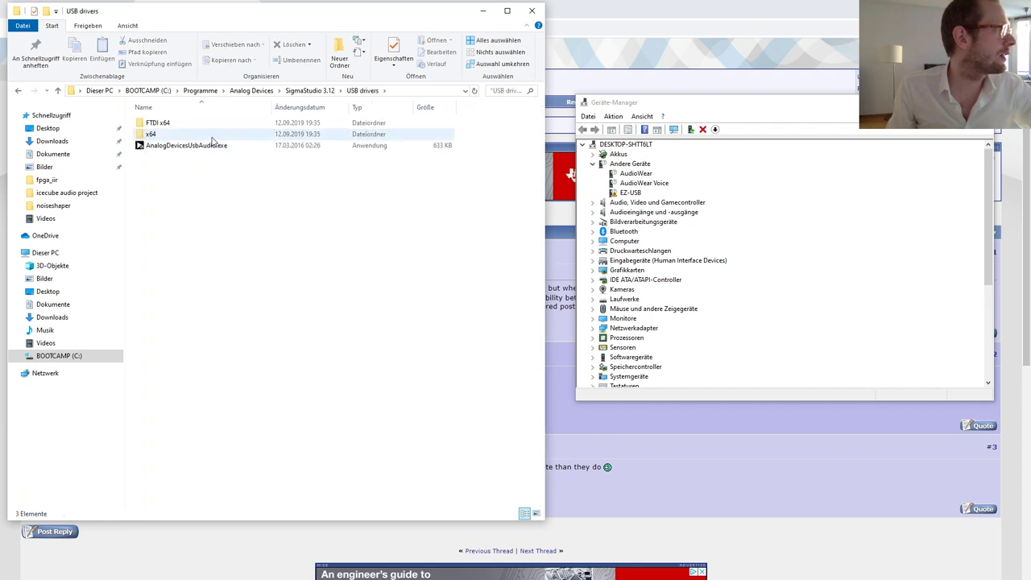
double_click(212, 136)
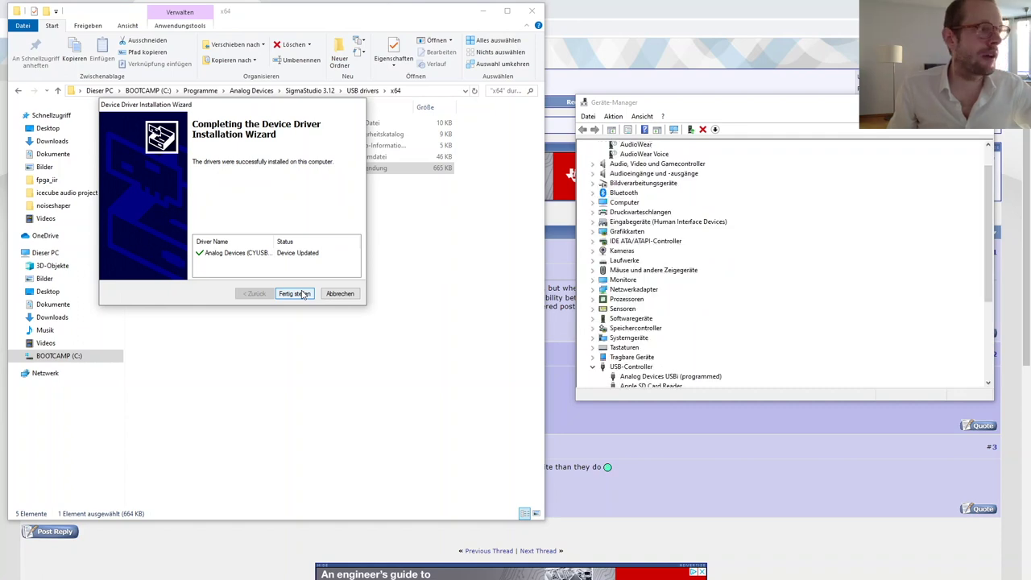
click(295, 294)
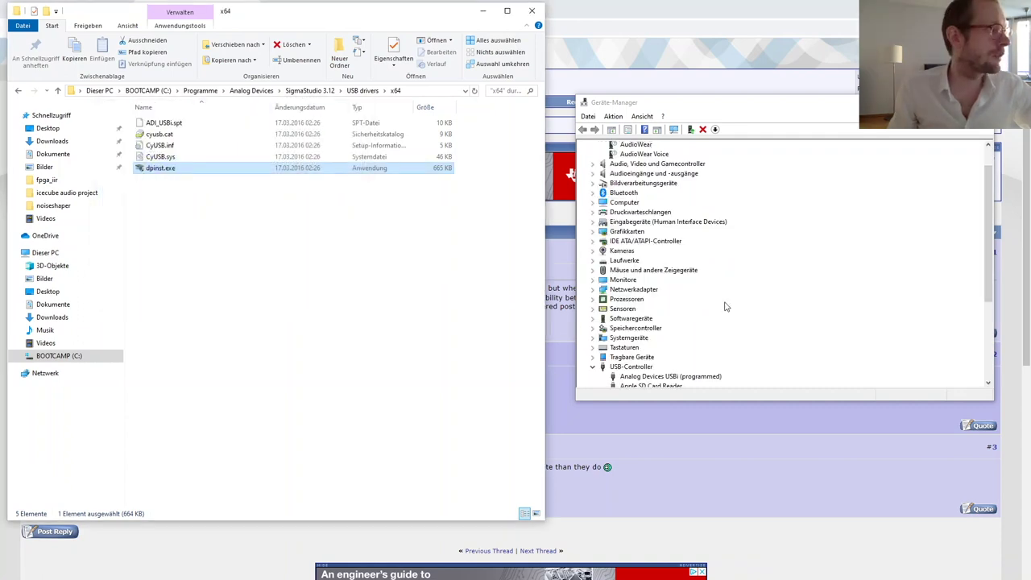
scroll(725, 306, down, 4)
click(685, 273)
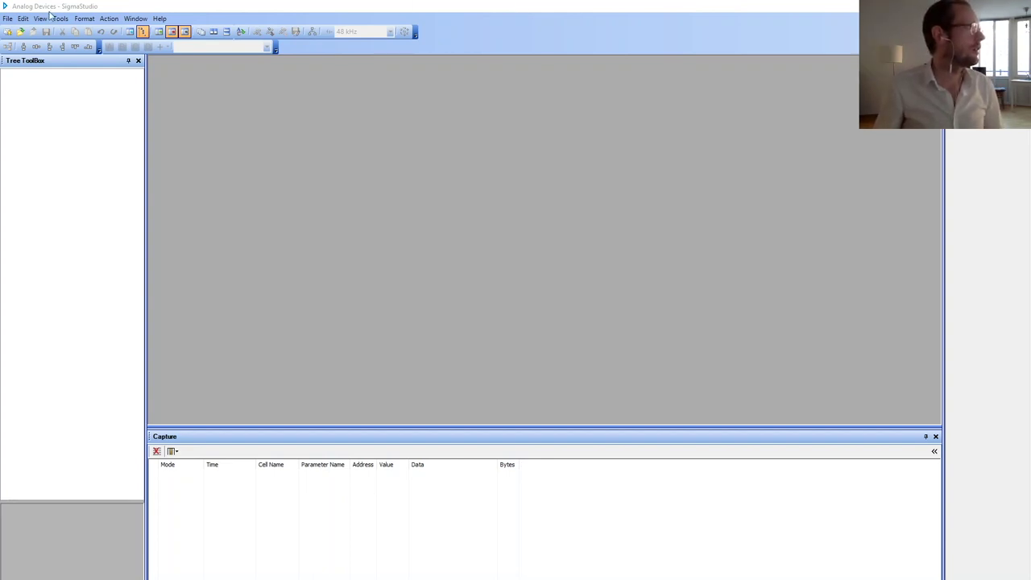
- Start a new project and place an ADAU1701 and an E2Prom in Hardware Configuration
click(10, 18)
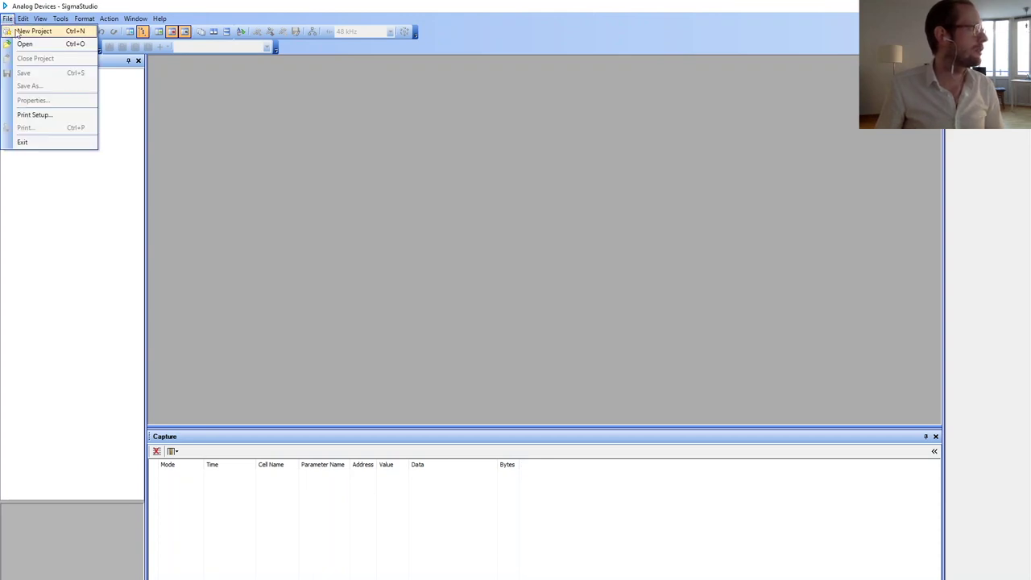
click(18, 31)
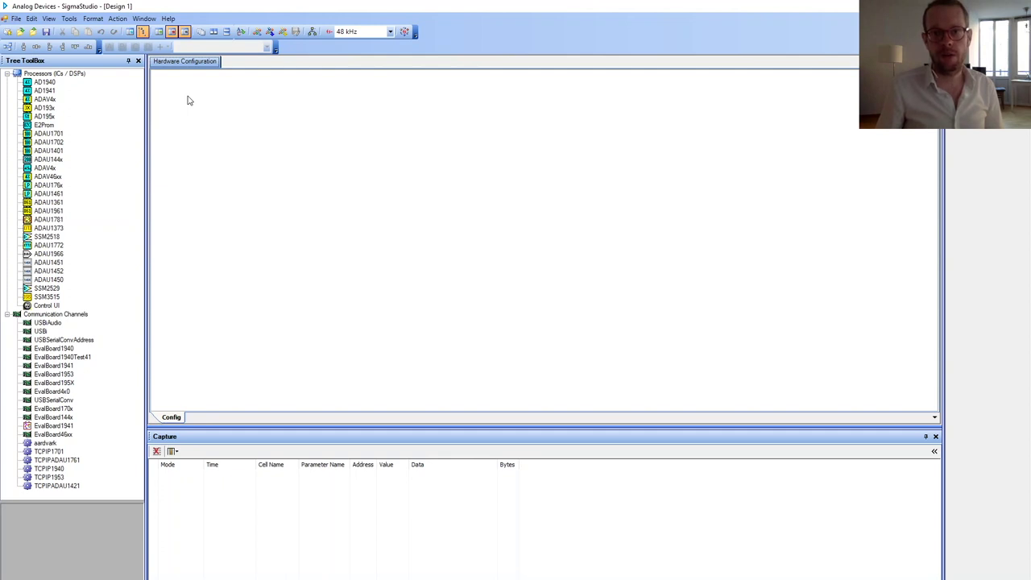
drag(63, 134, 347, 139)
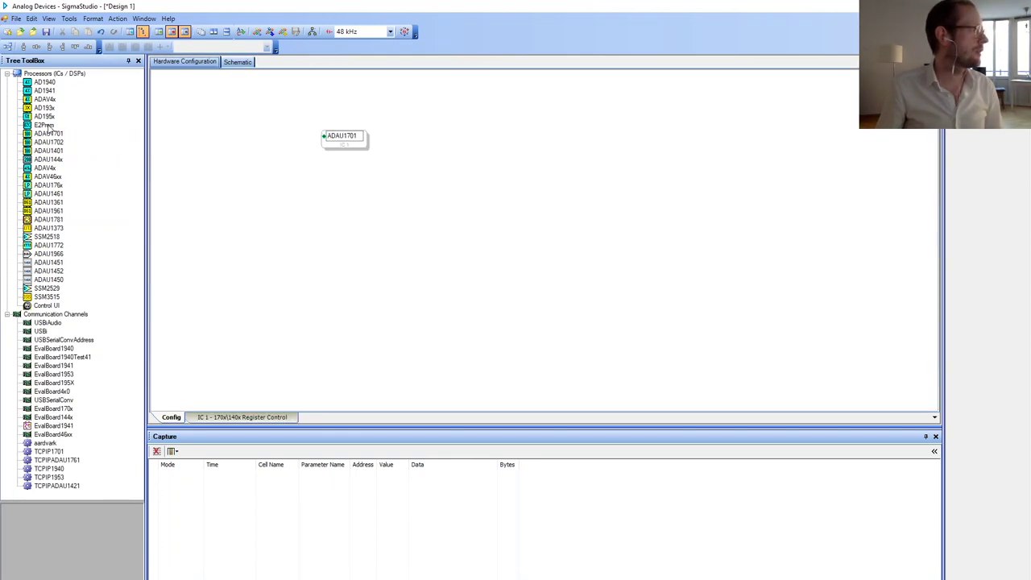
drag(125, 147, 336, 193)
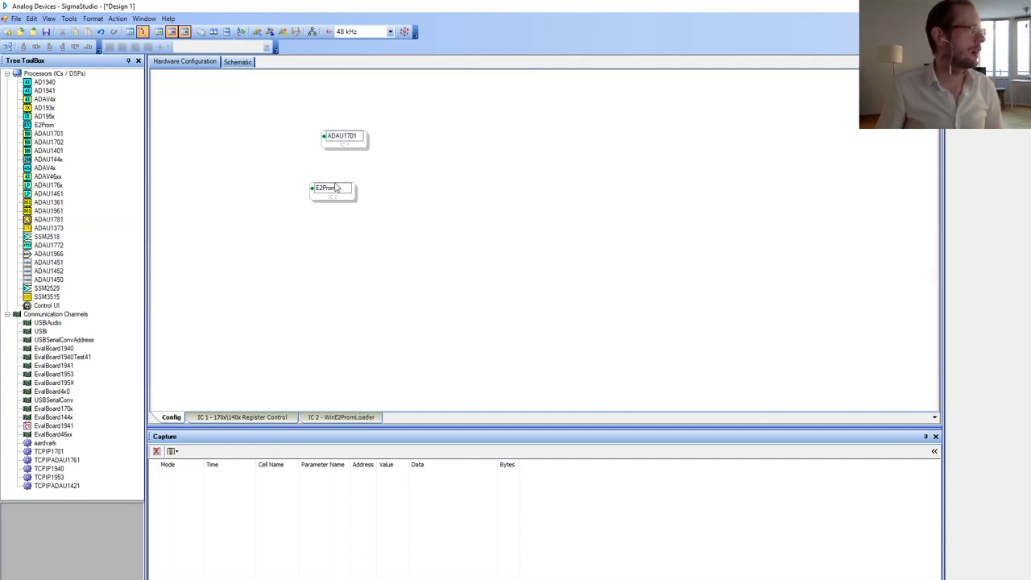
- Add a USB interface and wire its two ports to the ADAU1701 and the E2Prom
click(46, 334)
drag(44, 334, 204, 207)
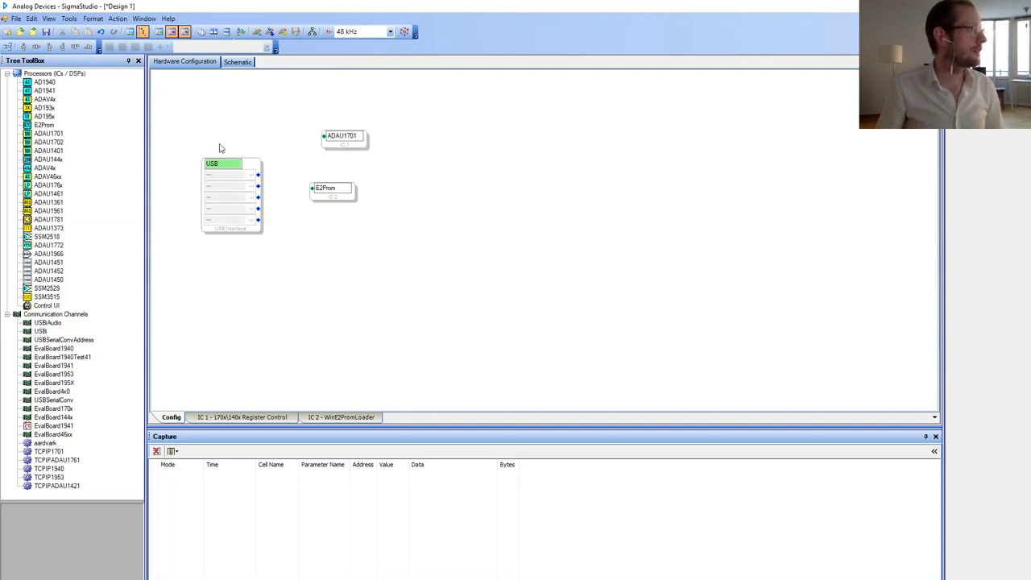
drag(258, 175, 323, 137)
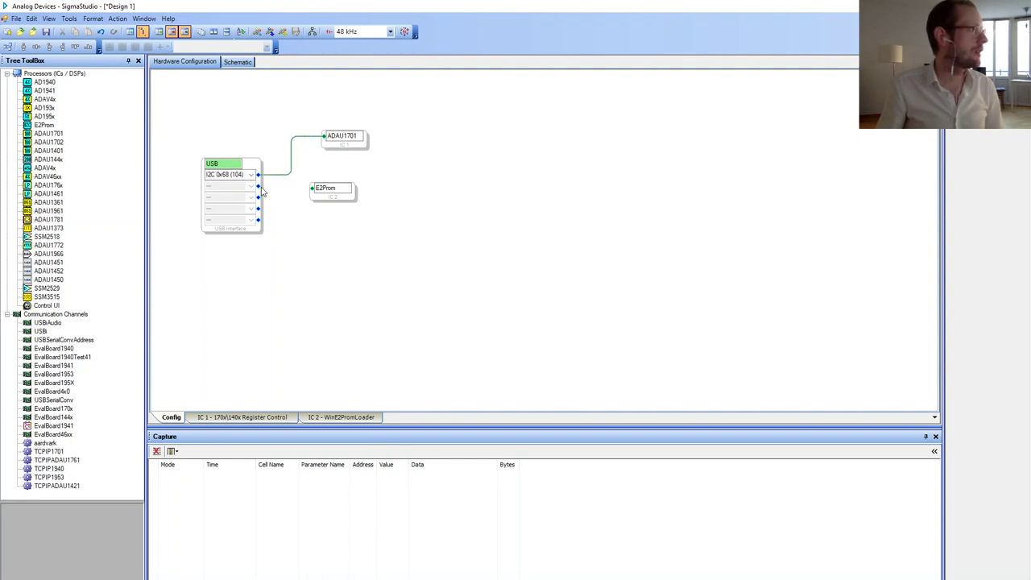
drag(282, 193, 313, 188)
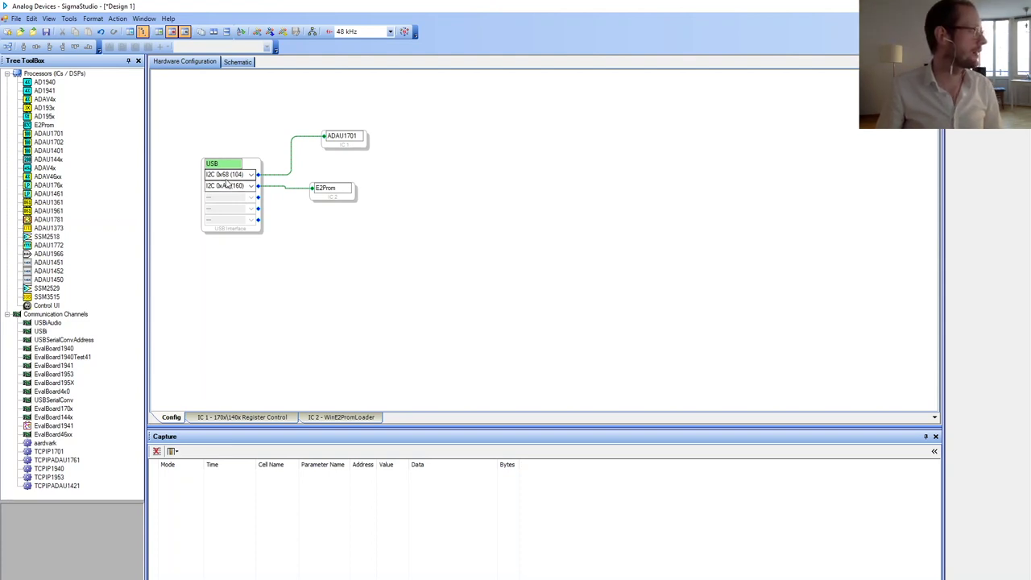
click(241, 63)
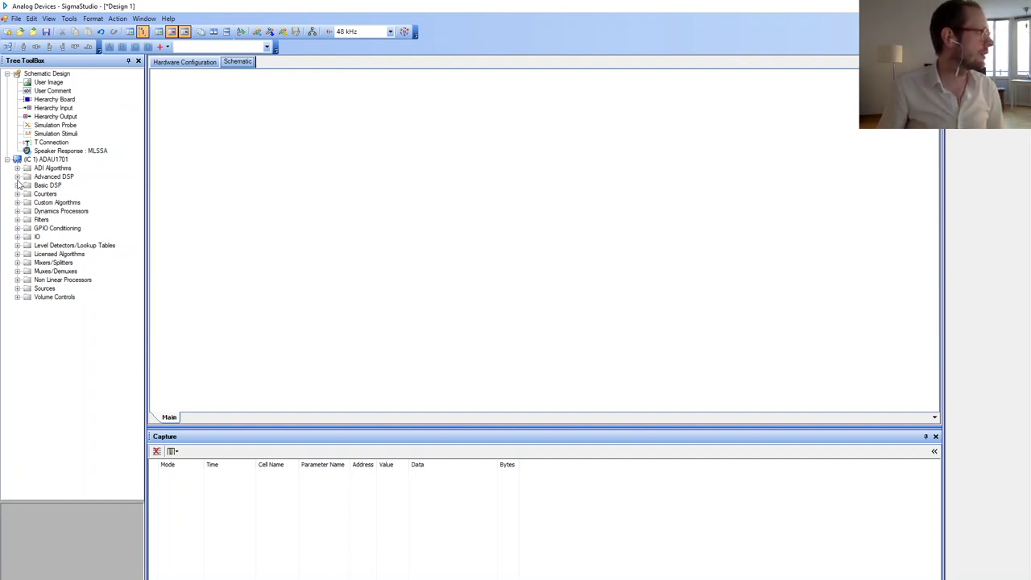
- Expand the IO group in the Tree ToolBox
click(18, 237)
- Place an Input block and two Output blocks, keep the first on DAC0, and wire it to the input
click(27, 254)
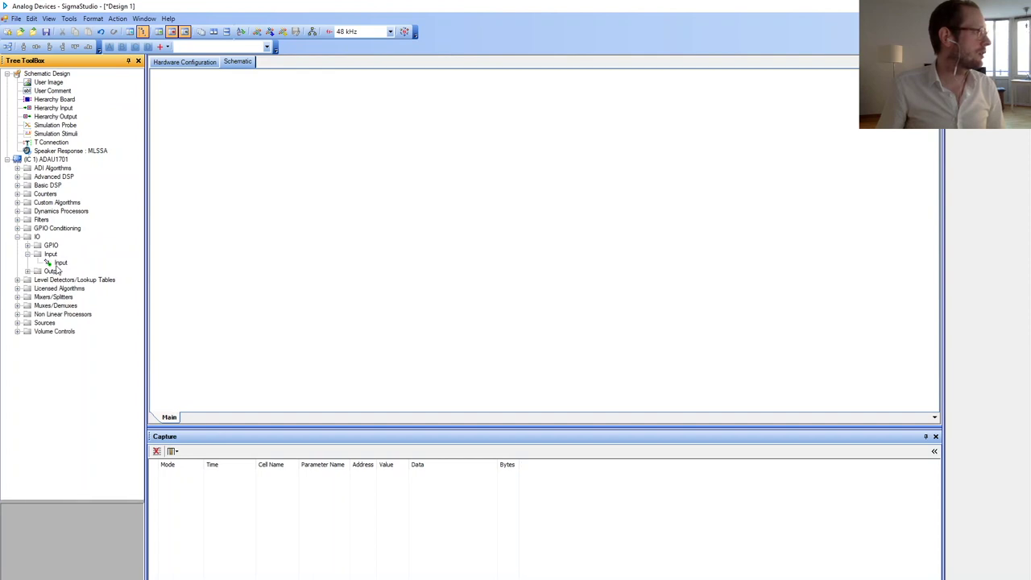
drag(55, 266, 198, 172)
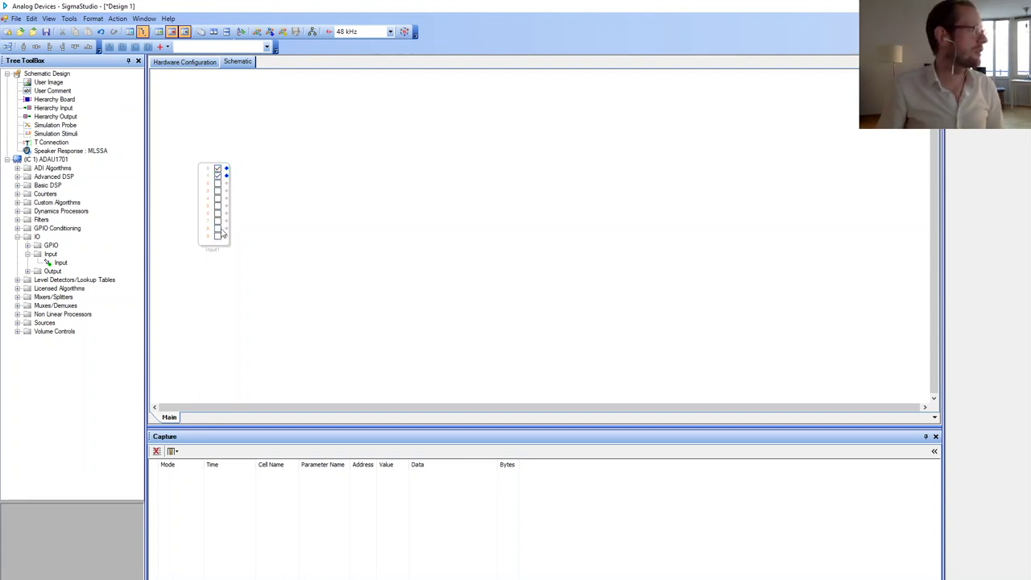
click(27, 271)
drag(58, 282, 331, 172)
drag(63, 282, 348, 207)
click(356, 174)
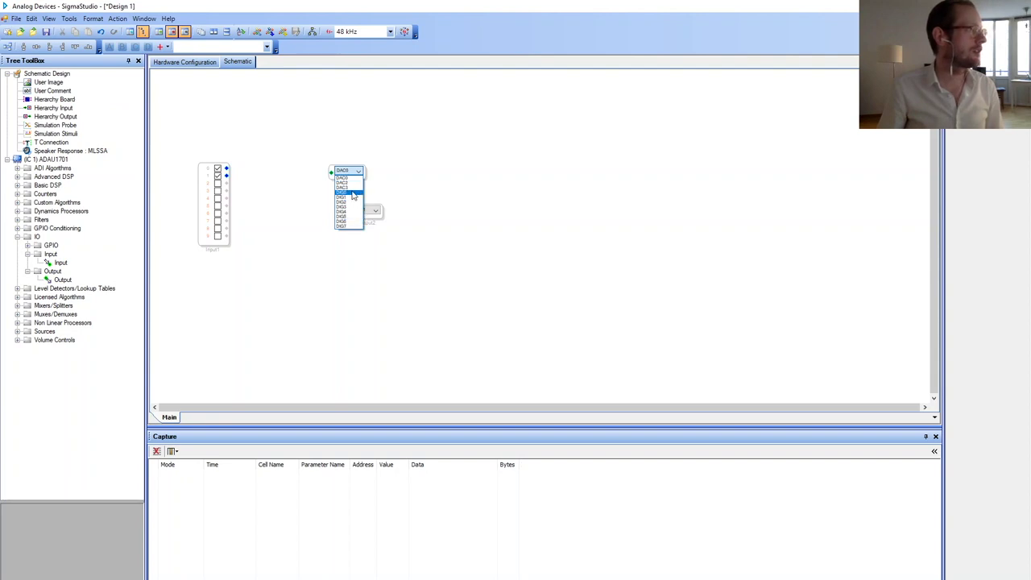
click(345, 177)
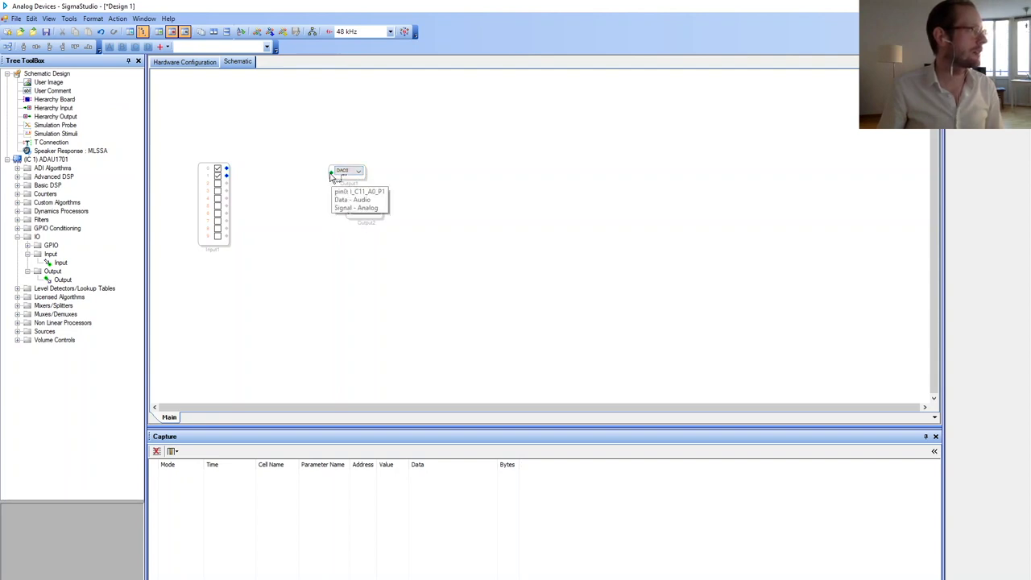
drag(332, 173, 345, 216)
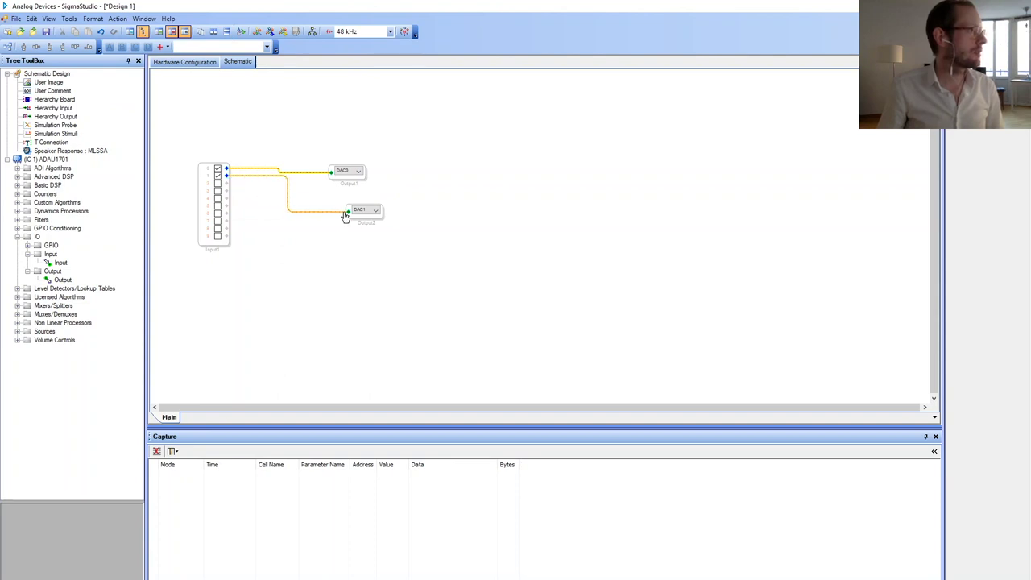
- Run Link Compile Download to send the passthrough design to the ADAU1701
click(284, 32)
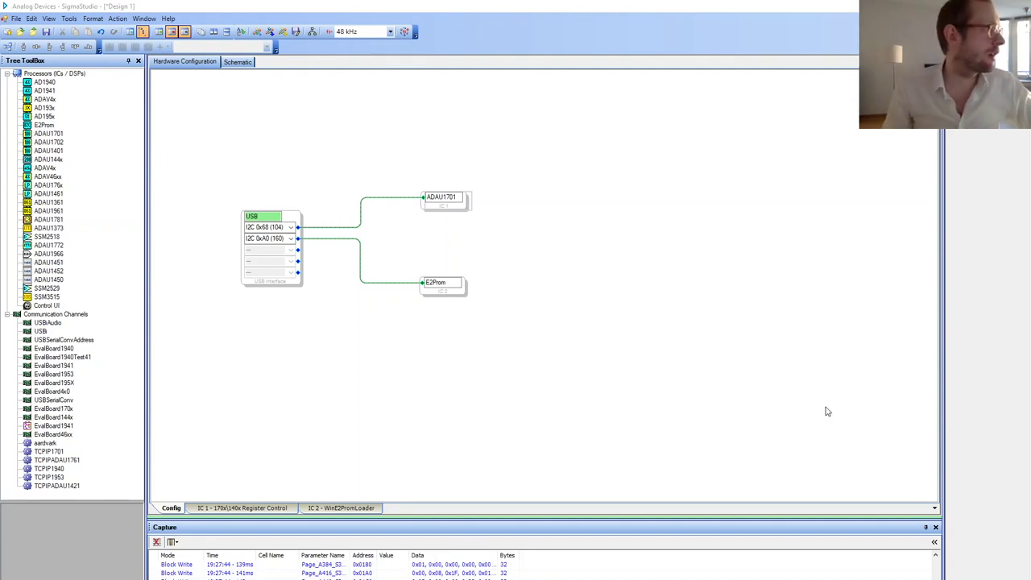
- Check the E2Prom properties (65536 memory, I2C, 32-byte pages, 100 kHz), then recompile and download
right_click(450, 294)
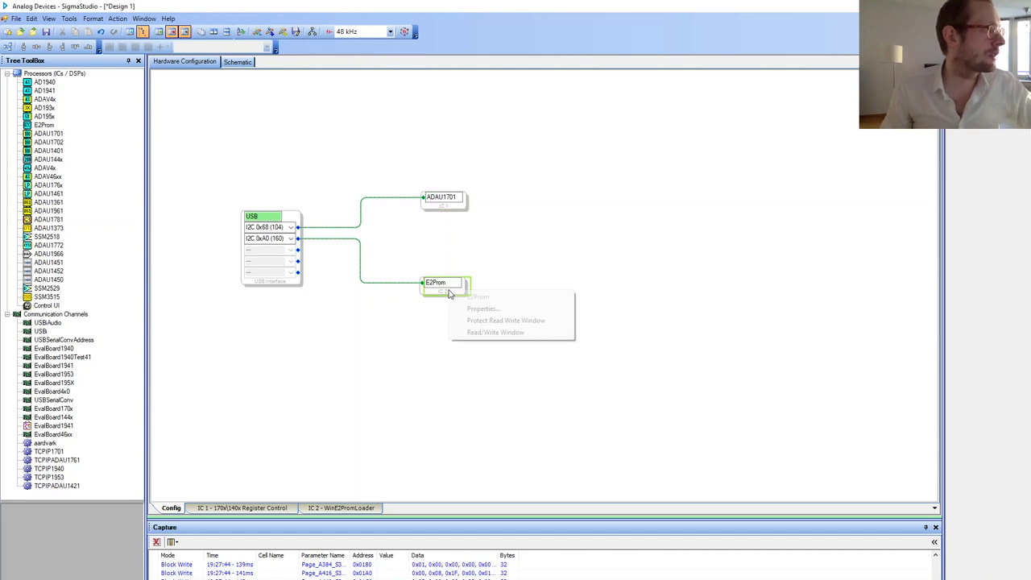
click(476, 308)
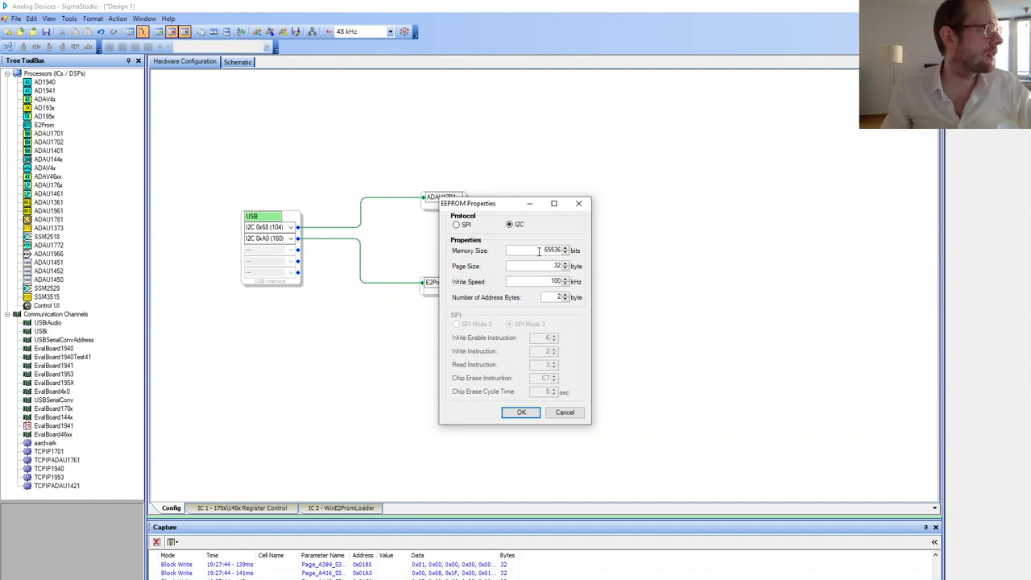
drag(541, 251, 564, 252)
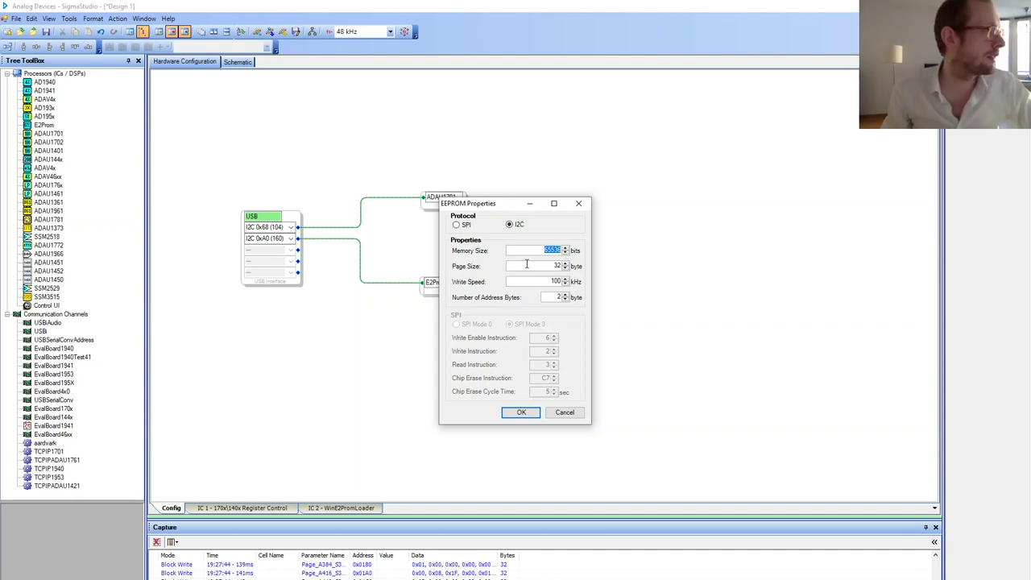
click(520, 413)
click(464, 207)
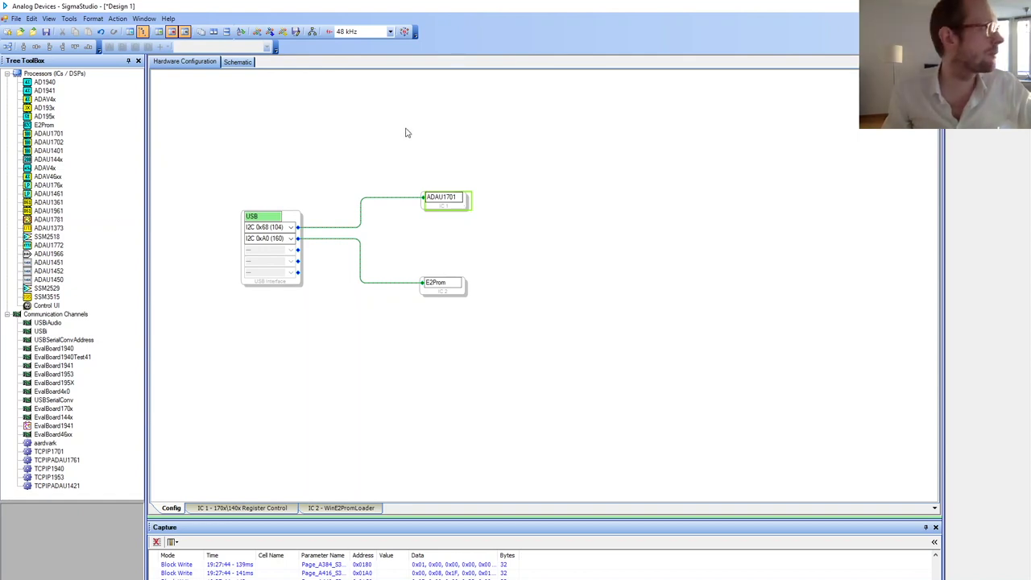
click(283, 31)
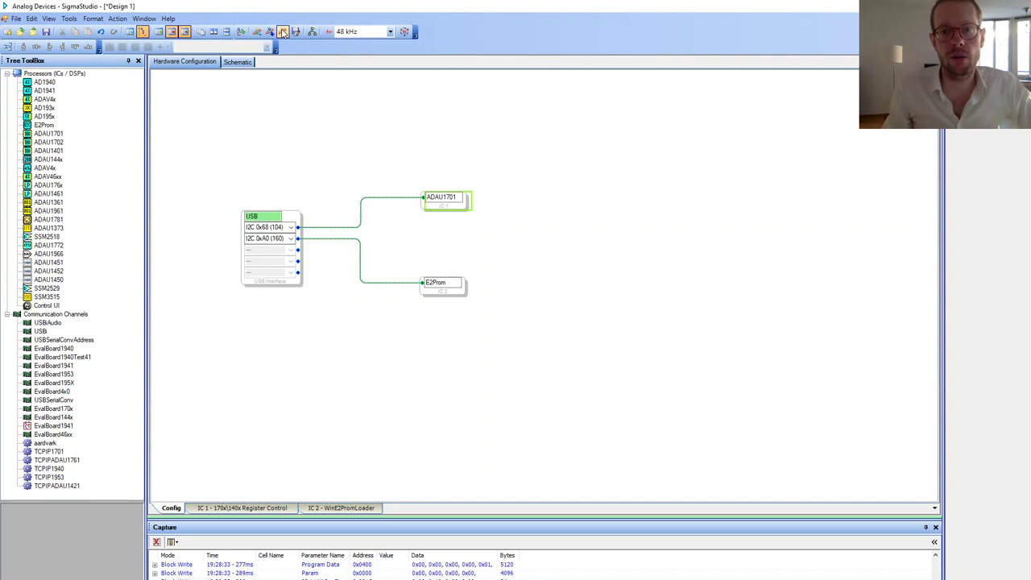
- Write the ADAU1701's latest compilation to the E2PROM, confirming the EEPROM properties
right_click(448, 211)
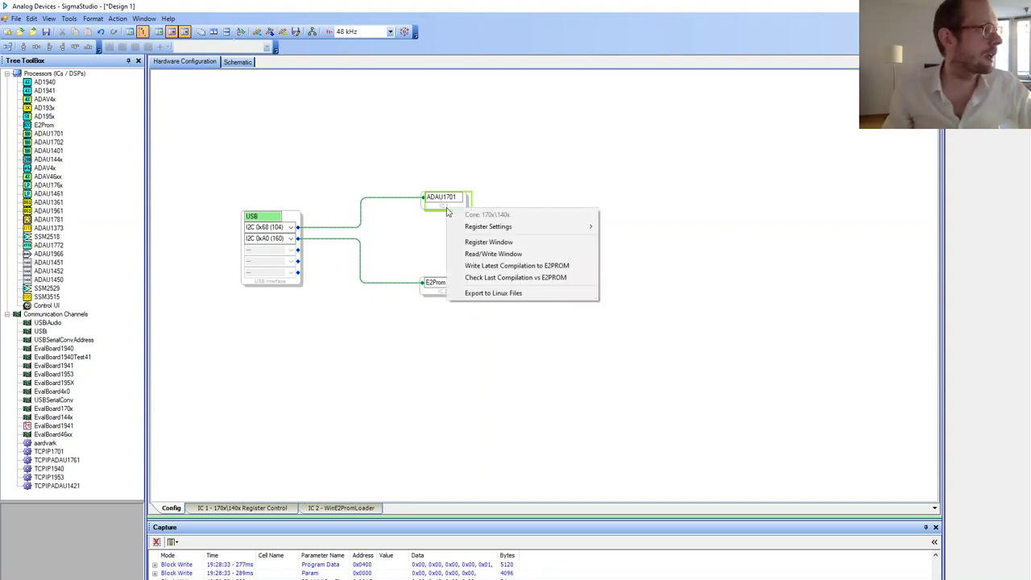
click(493, 269)
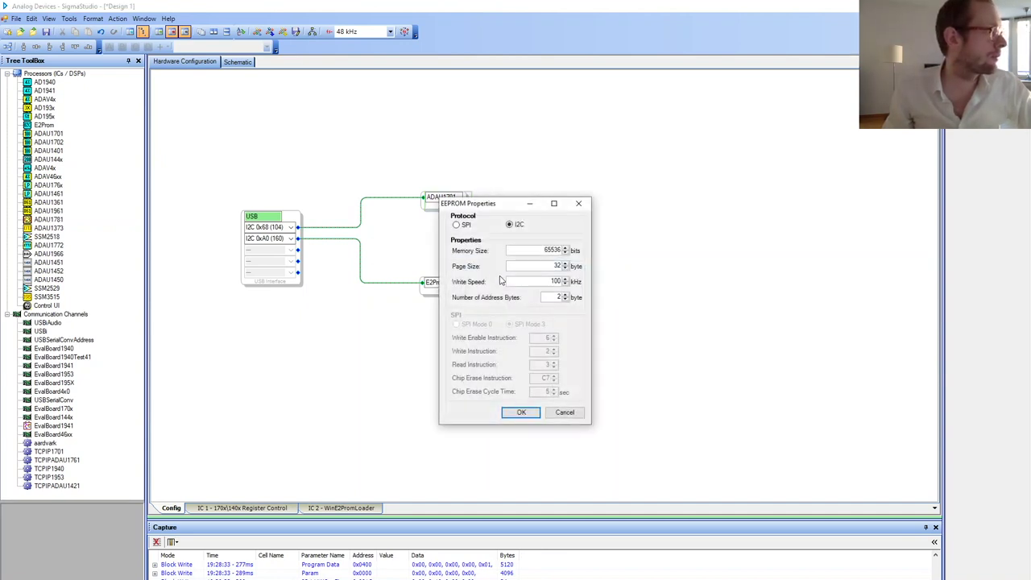
click(522, 413)
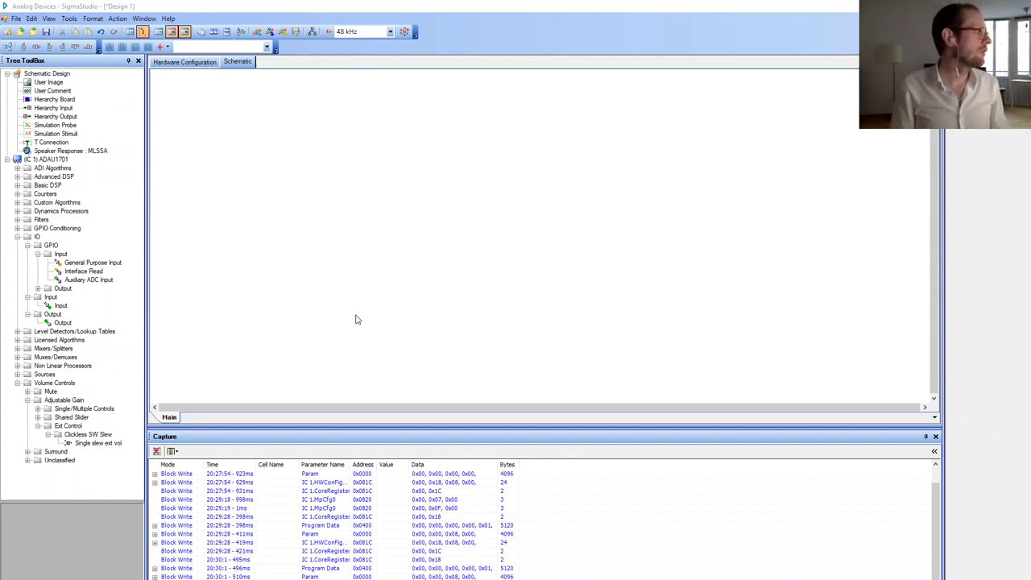
- Place an Input block, two Output blocks and a Single slew ext vol block on the canvas
drag(57, 304, 222, 218)
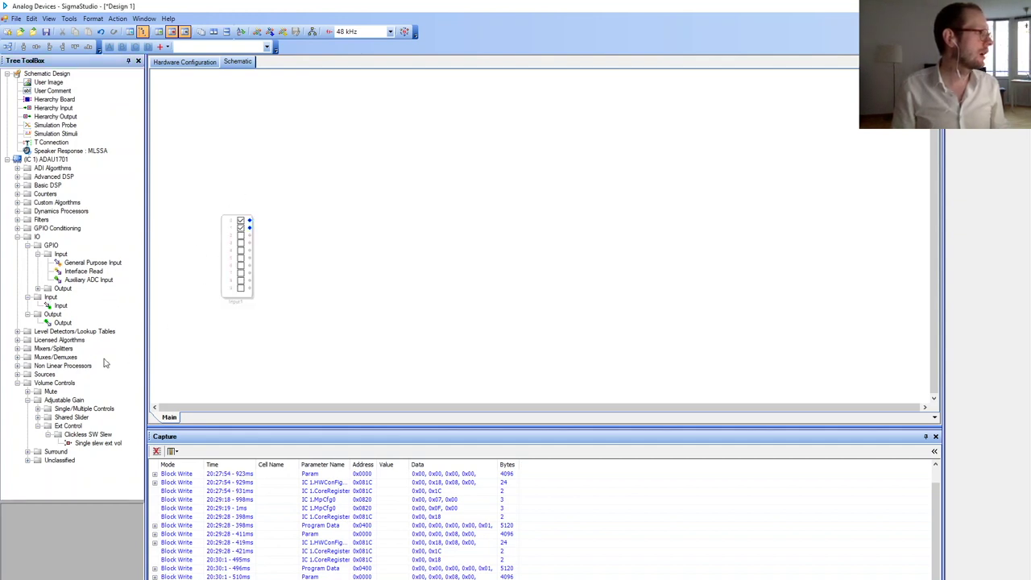
drag(62, 323, 561, 222)
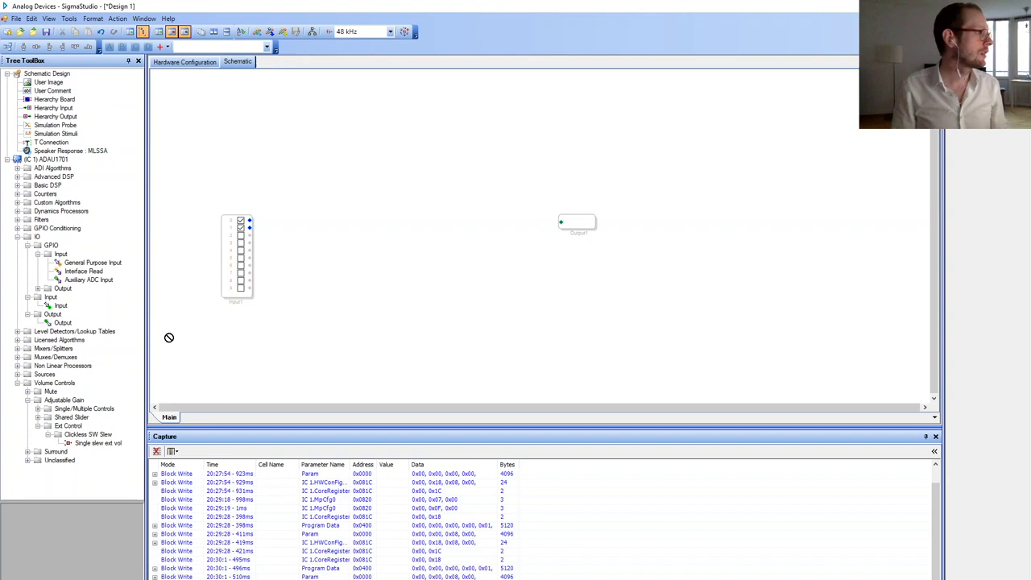
drag(56, 325, 572, 266)
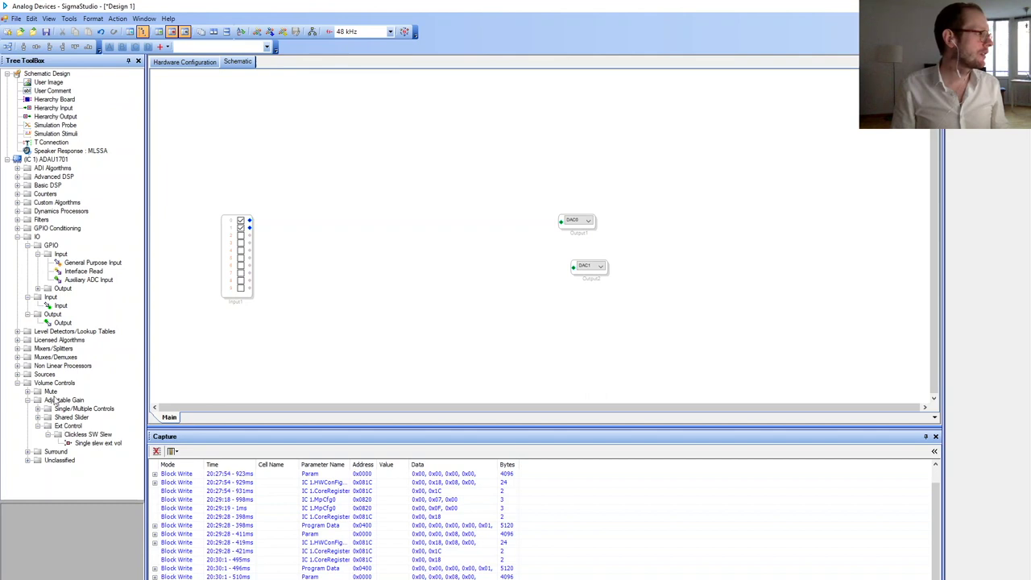
drag(79, 448, 383, 259)
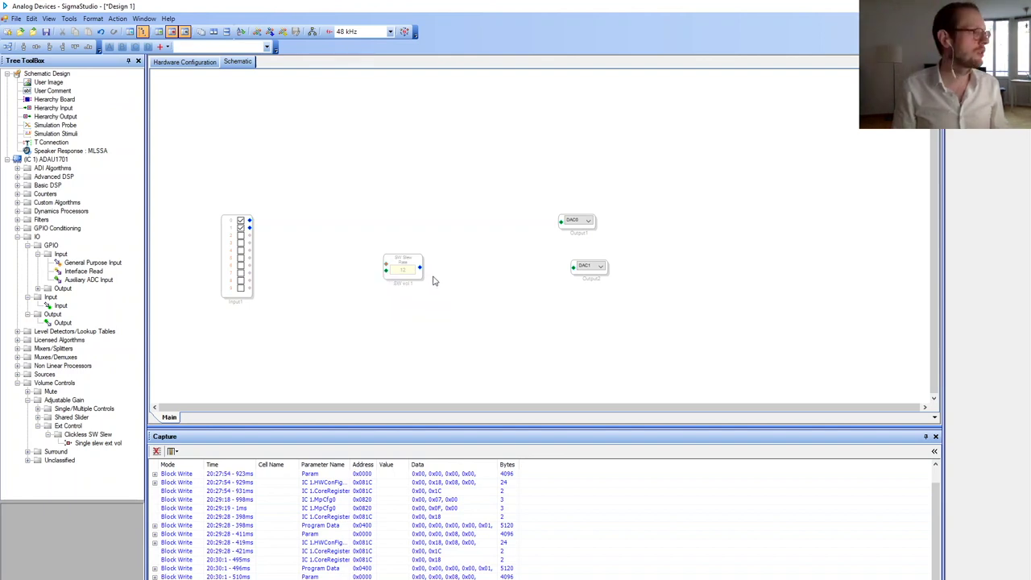
- Grow the slew volume algorithm to two channels
click(419, 281)
right_click(419, 280)
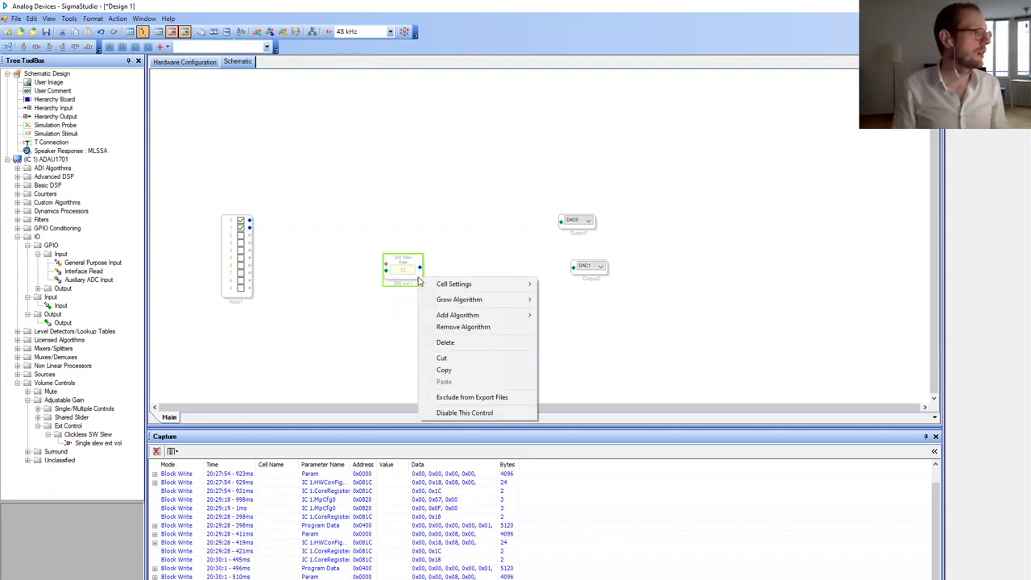
mouse_move(453, 303)
mouse_move(565, 300)
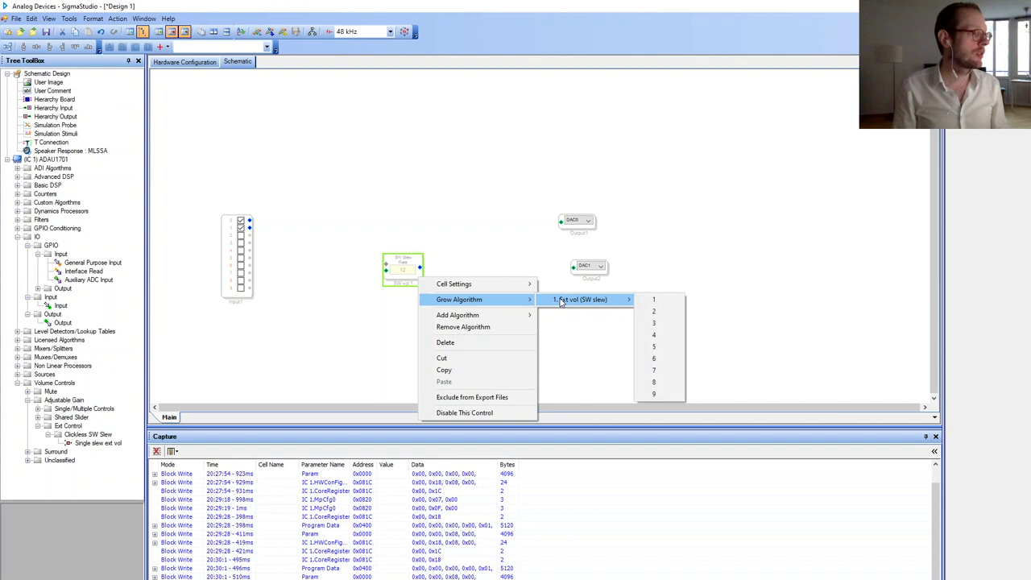
click(656, 311)
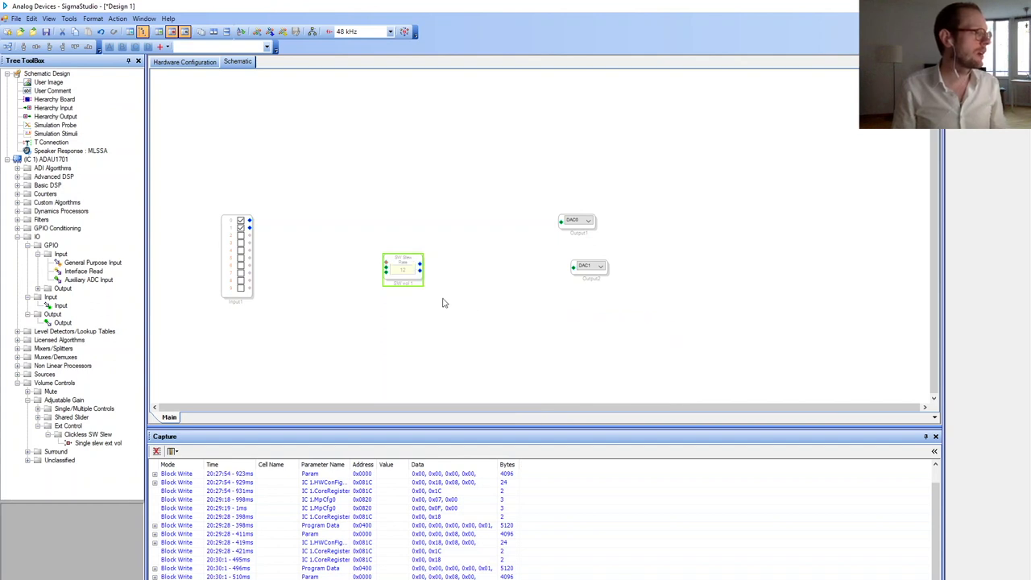
- Wire the volume block to DAC0, DAC1 and Input1, and add the Auxiliary ADC Input block
click(425, 271)
drag(424, 271, 562, 221)
drag(562, 274, 250, 228)
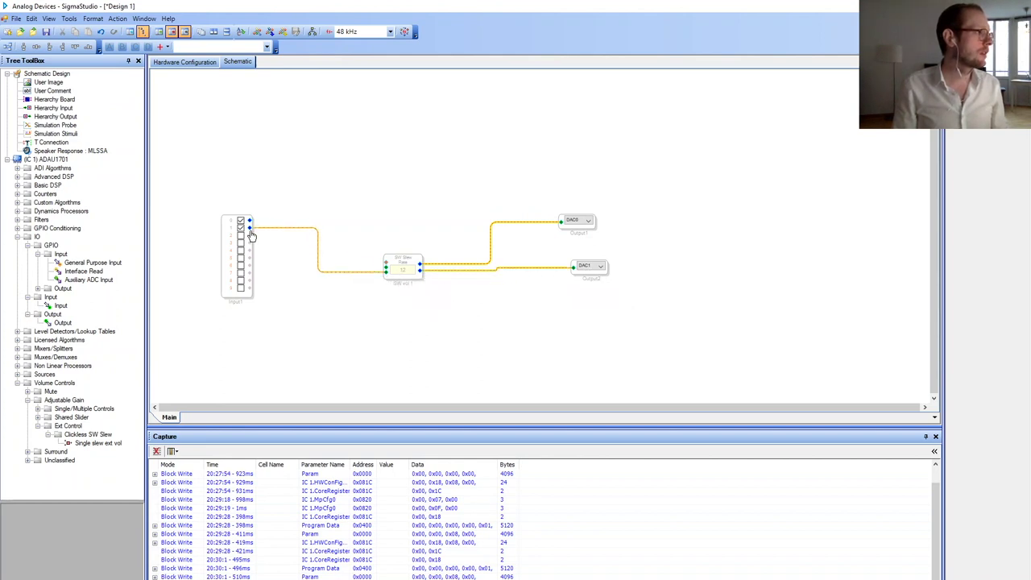
drag(385, 265, 251, 221)
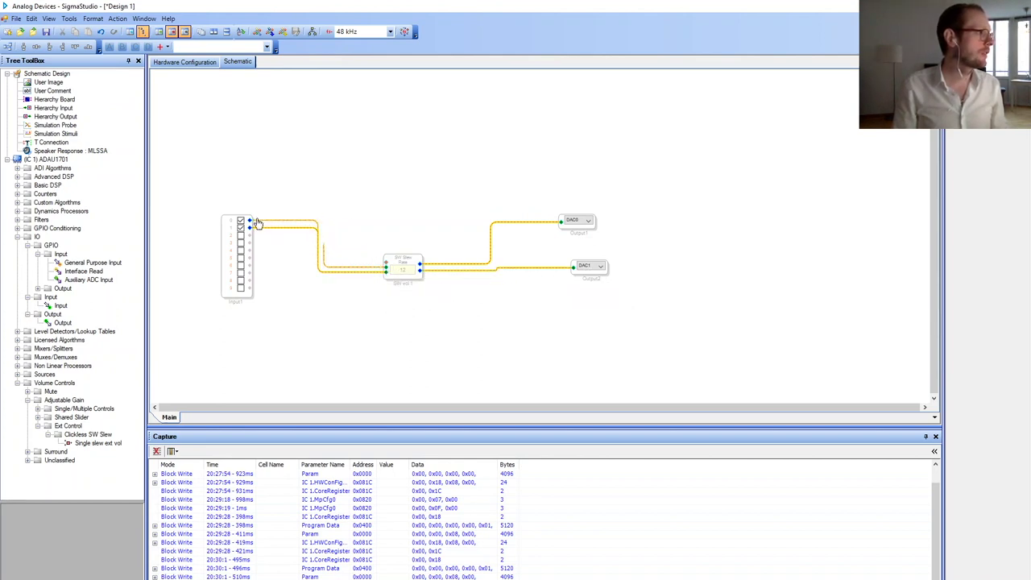
drag(94, 288, 386, 261)
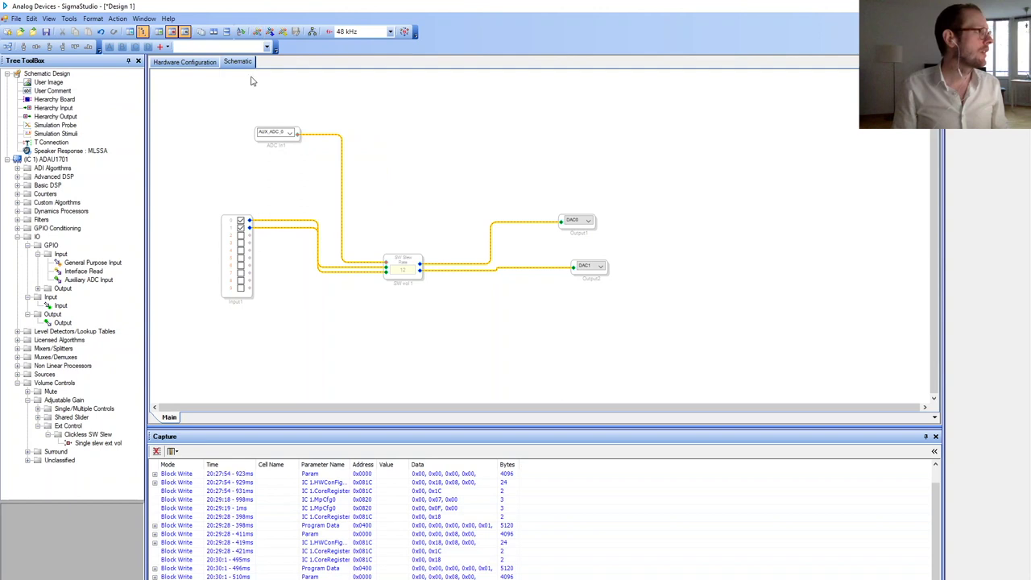
- Set multipurpose pin MP9 to ADC0 in the IC 1 register settings, then compile and download
click(203, 62)
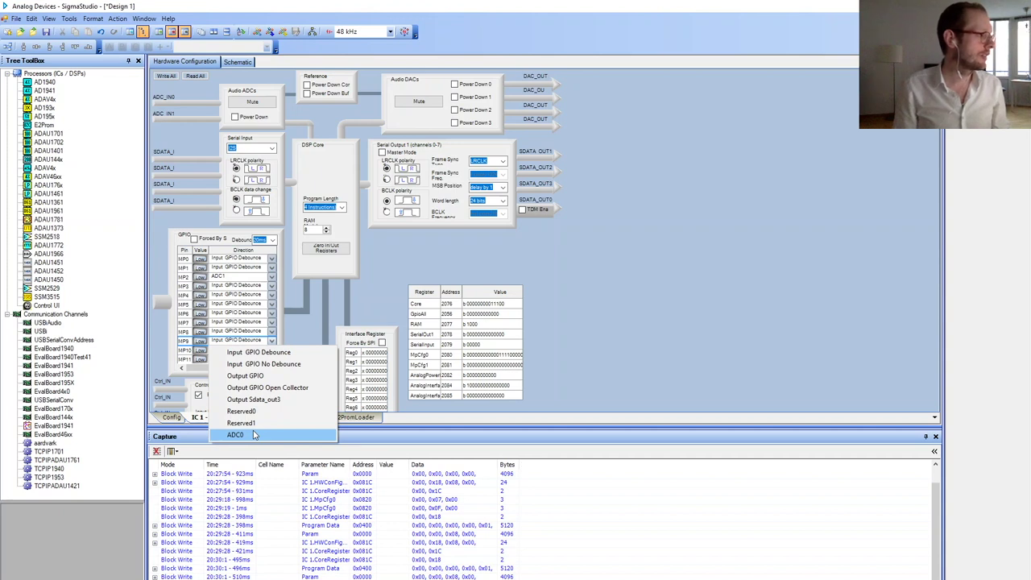
click(254, 436)
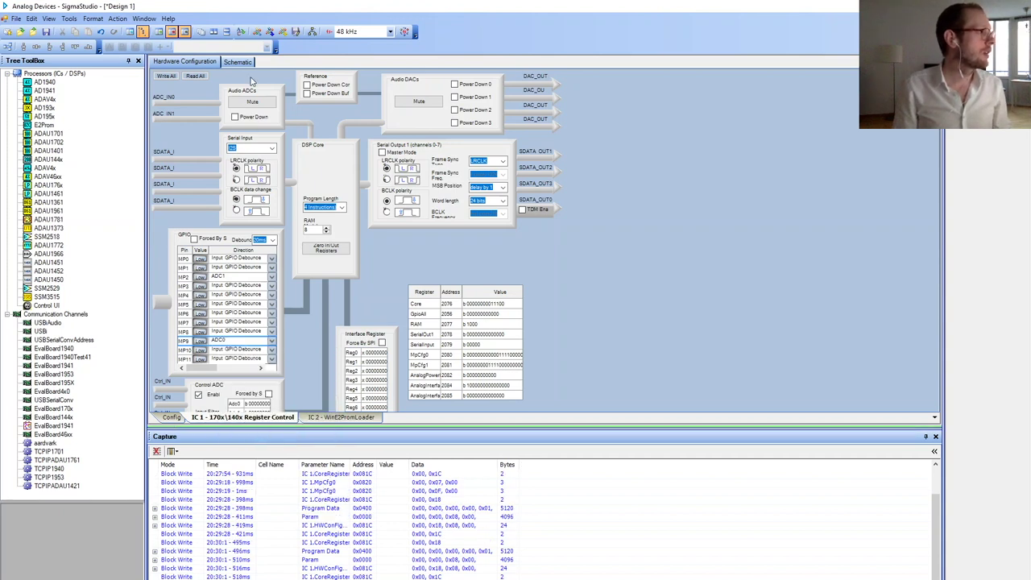
click(241, 63)
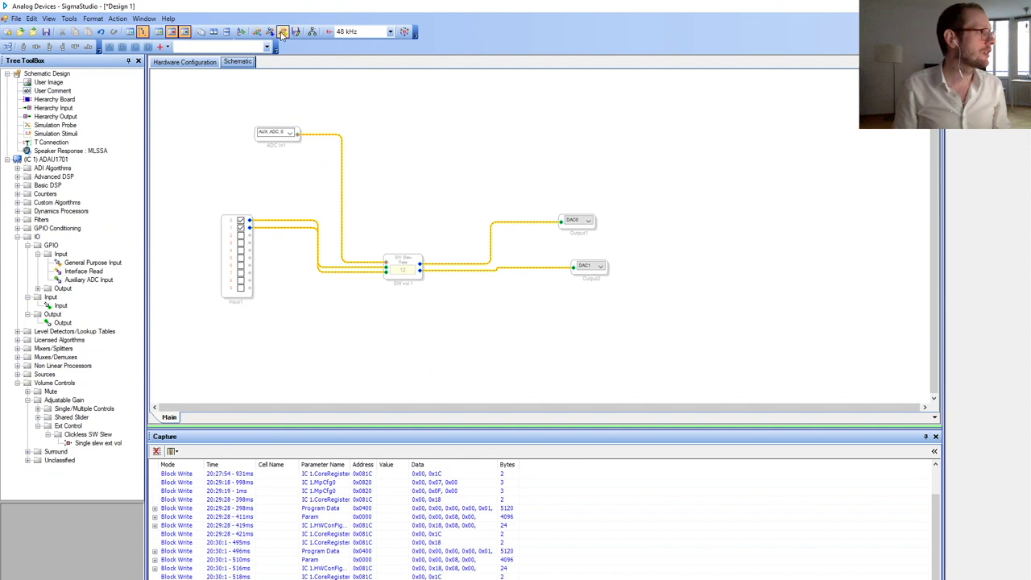
click(282, 33)
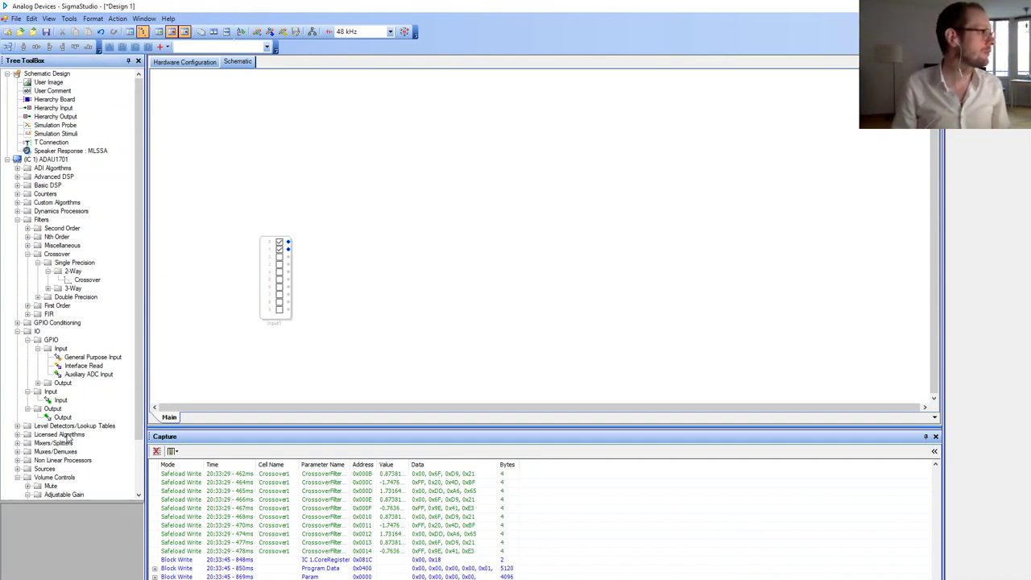
- Add DAC0 and DAC1 outputs, wire Input1 to the crossover, Lo to DAC0, Hi to DAC1, and download
drag(64, 420, 534, 265)
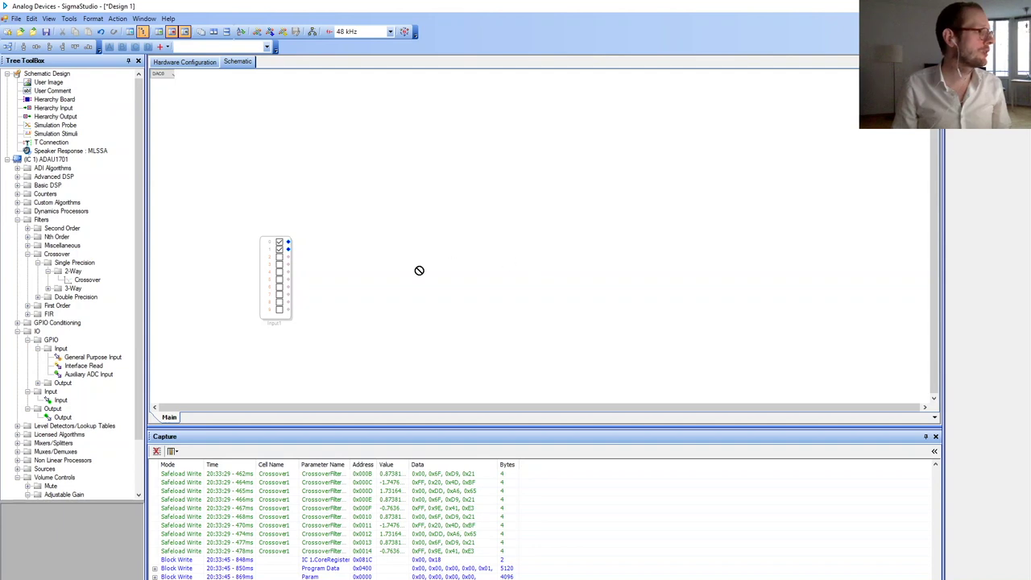
drag(63, 416, 549, 312)
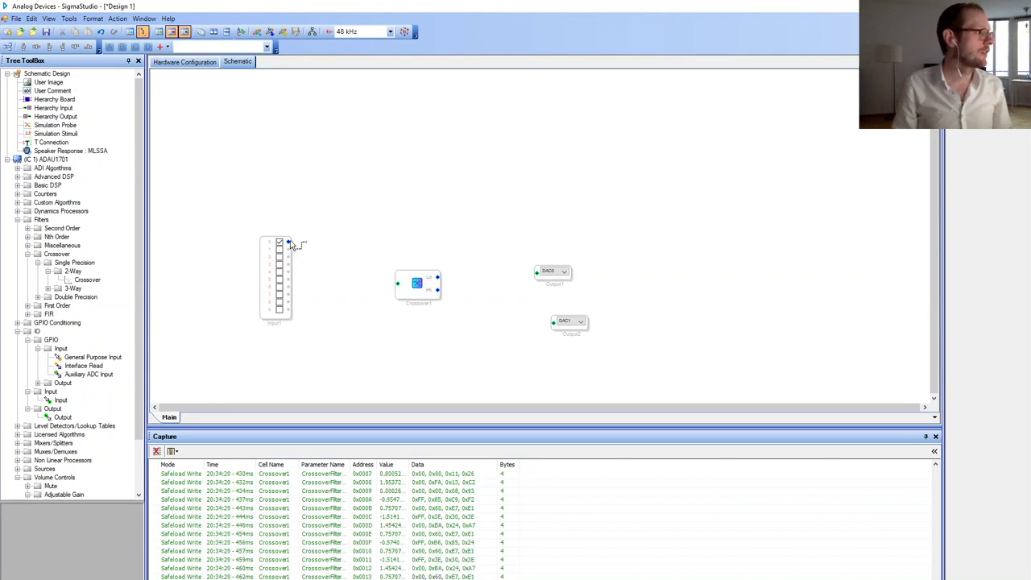
drag(288, 242, 398, 284)
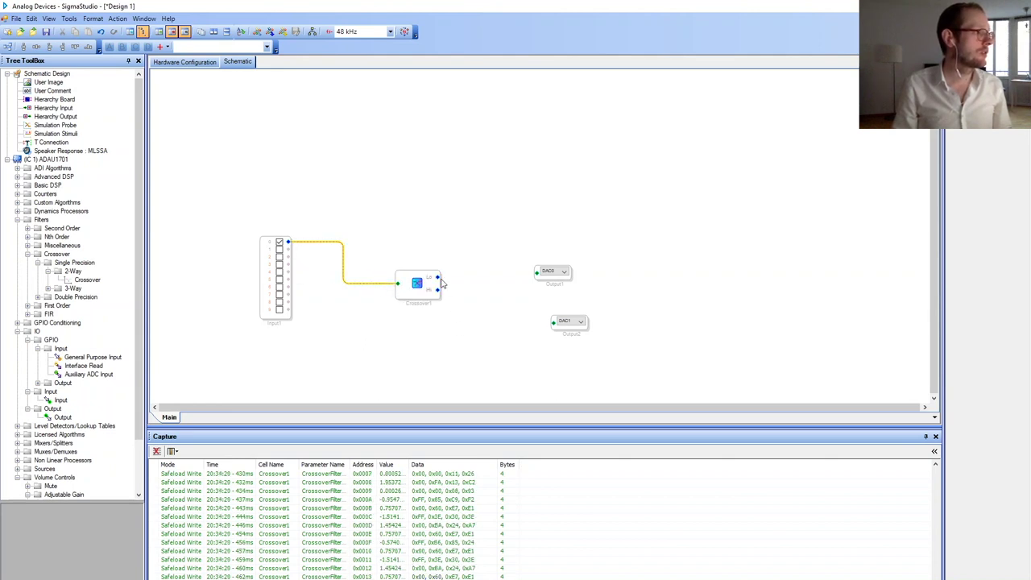
drag(440, 280, 537, 272)
drag(440, 296, 553, 322)
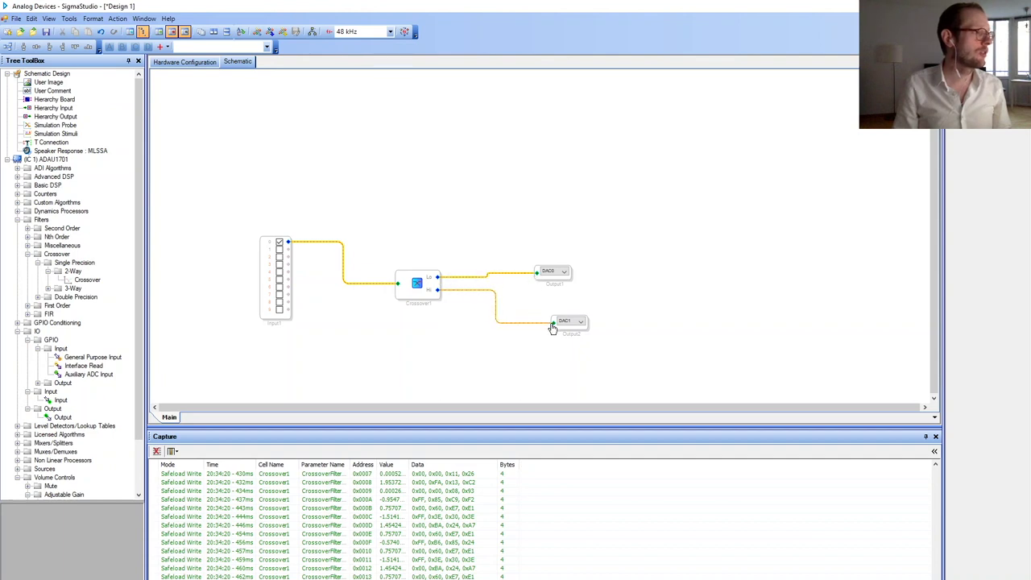
click(283, 32)
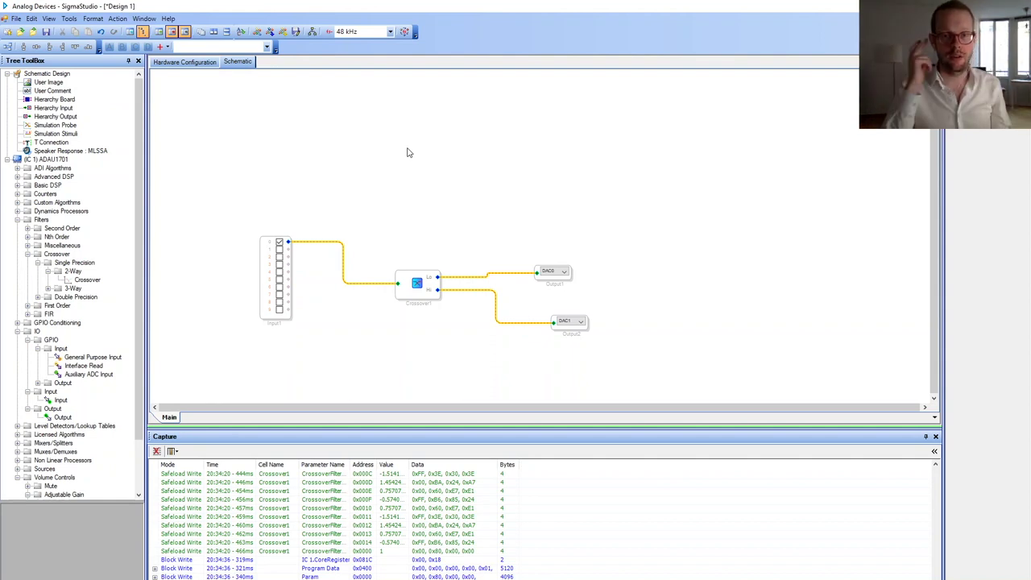
- Make the high band Linkwitz-Riley 48, the low band inverted Butterworth 24, with the low corner near 1325 Hz
click(416, 286)
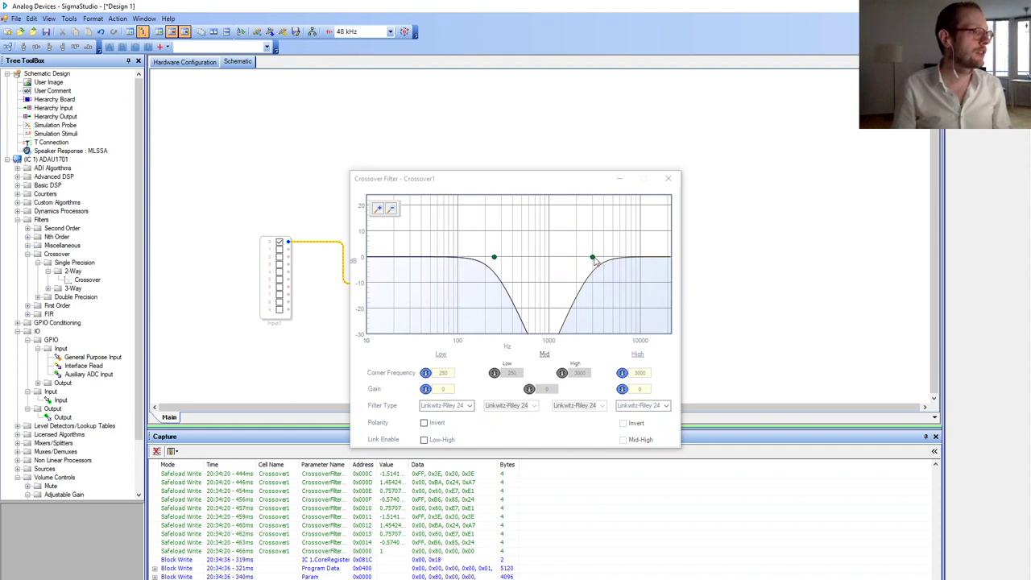
mouse_move(594, 261)
mouse_down()
mouse_move(415, 262)
mouse_move(611, 261)
mouse_up()
mouse_move(494, 260)
mouse_down()
mouse_move(419, 261)
mouse_move(564, 261)
mouse_move(458, 267)
mouse_move(511, 265)
mouse_up()
click(654, 403)
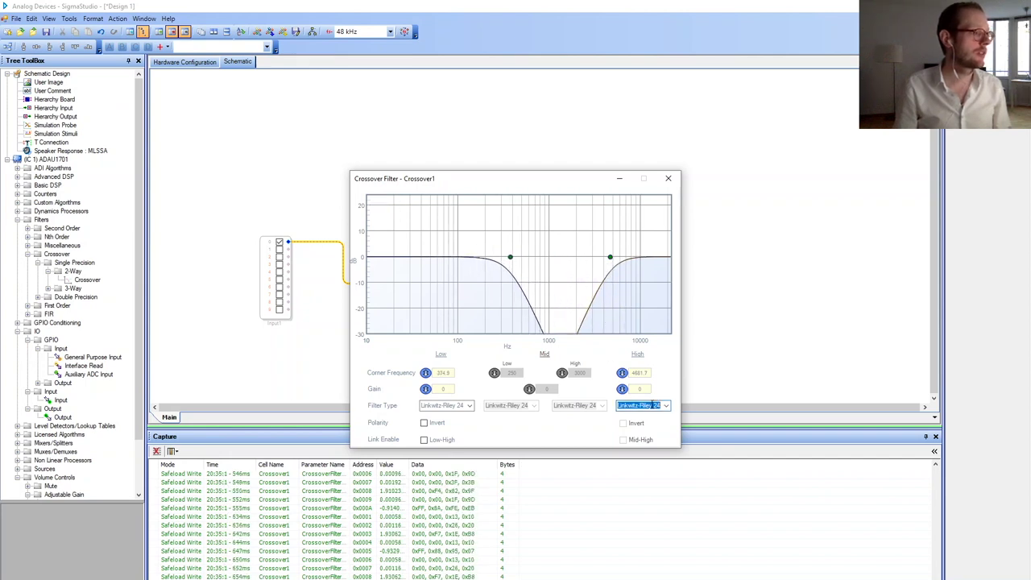
click(667, 407)
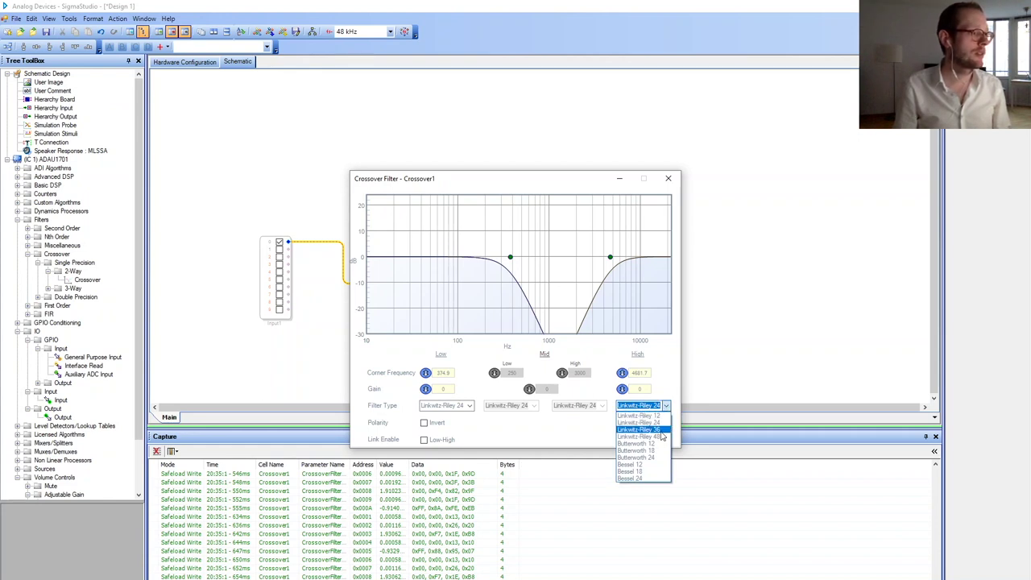
click(660, 436)
click(467, 407)
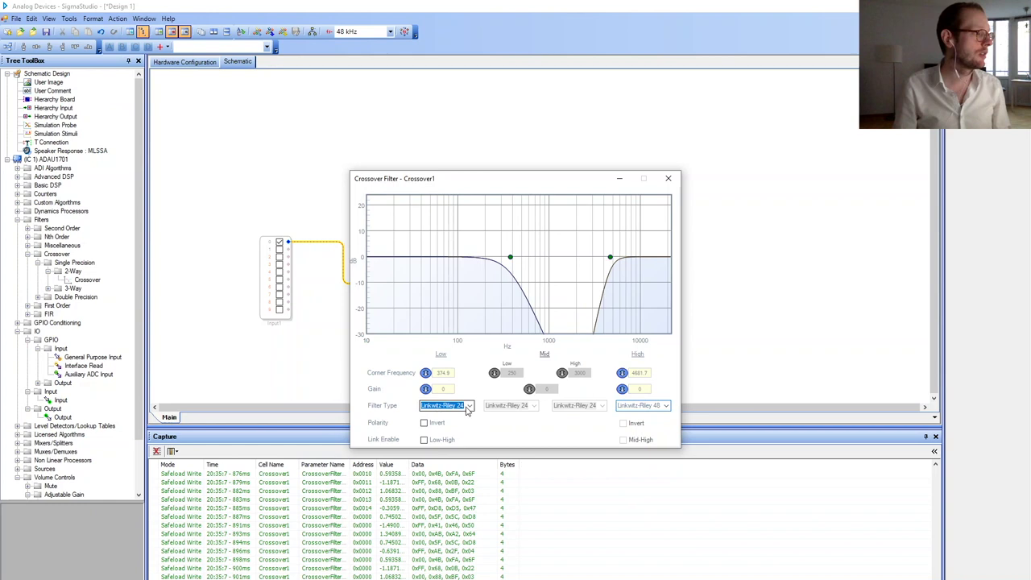
click(465, 457)
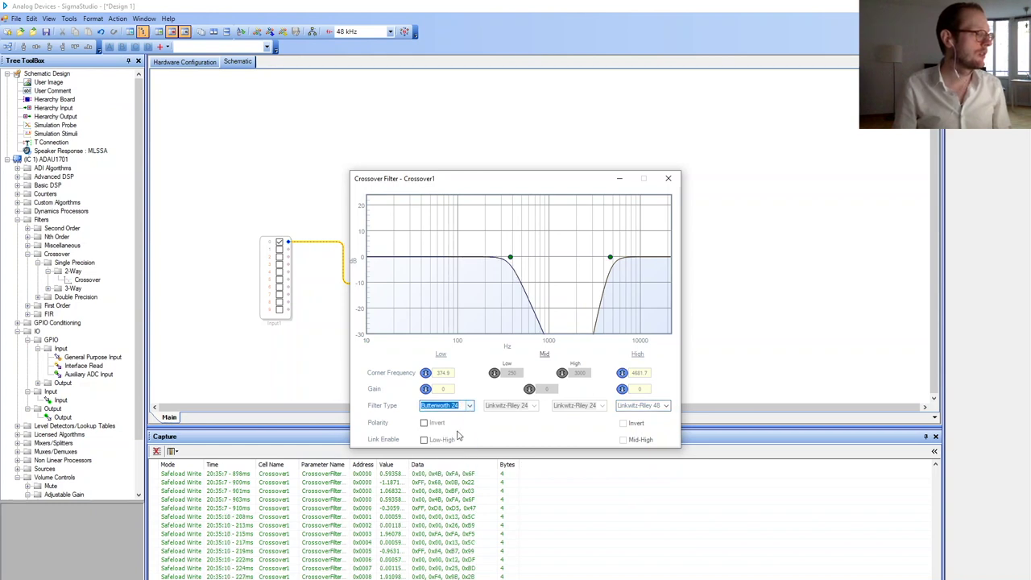
click(426, 425)
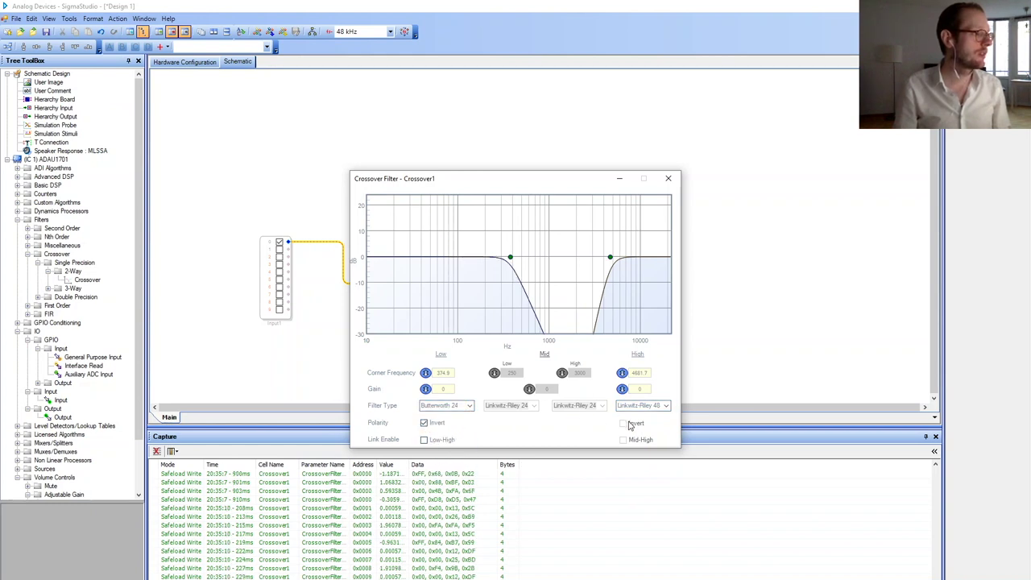
drag(511, 259, 587, 258)
- Close the crossover dialog and place an Input block plus DAC0 and DAC1 output blocks
click(670, 180)
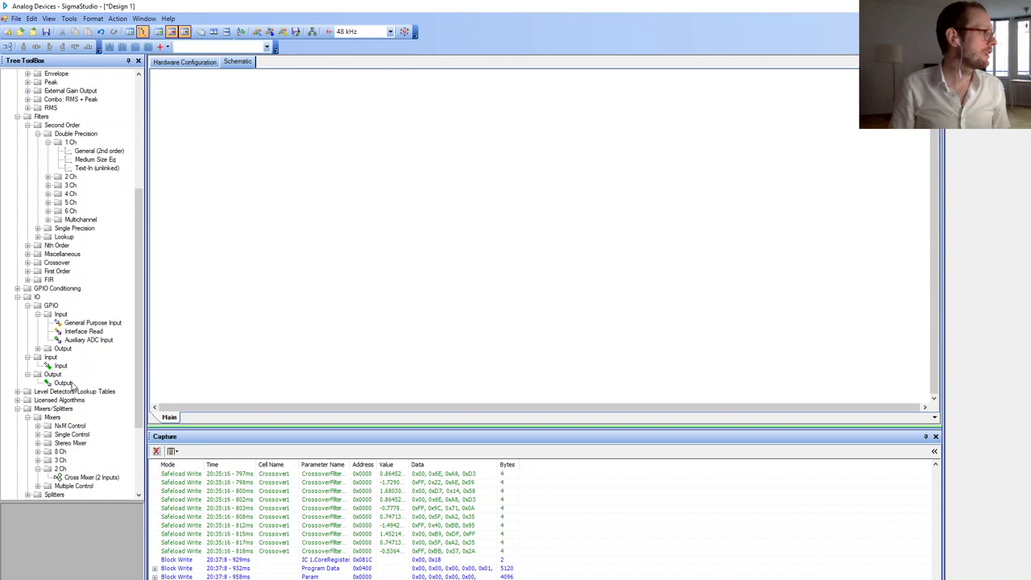
drag(64, 391, 279, 237)
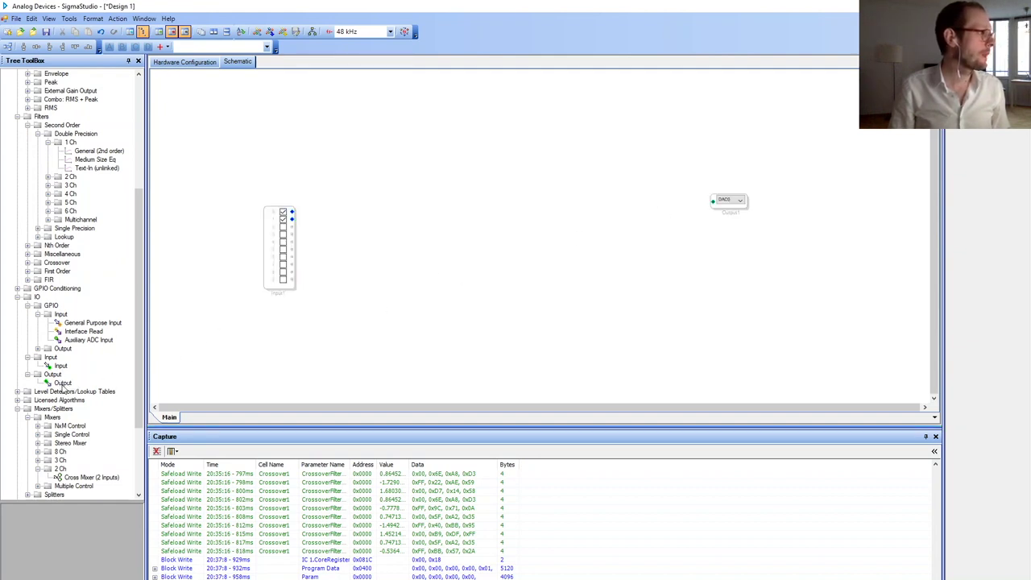
drag(63, 385, 713, 290)
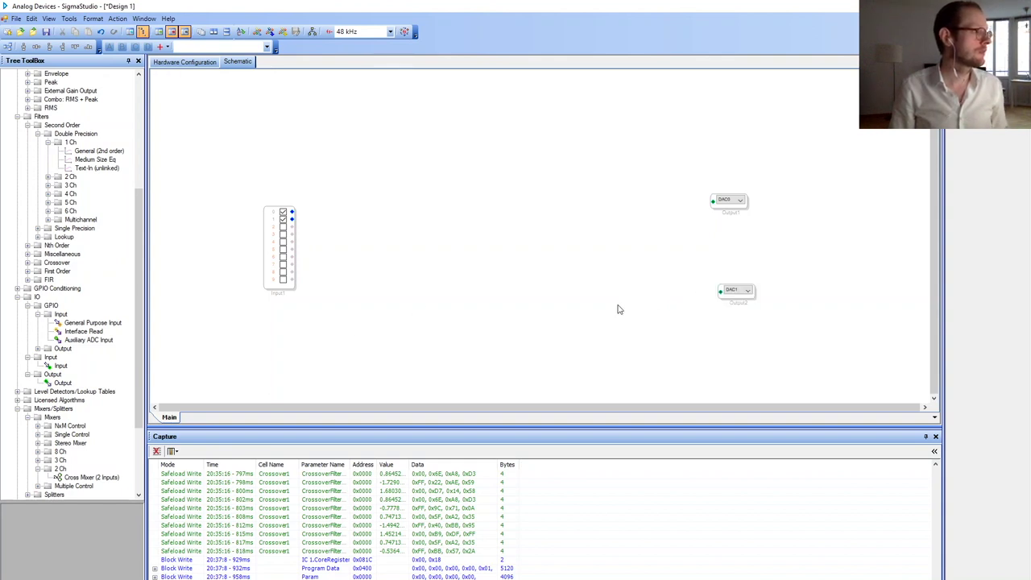
drag(85, 475, 388, 251)
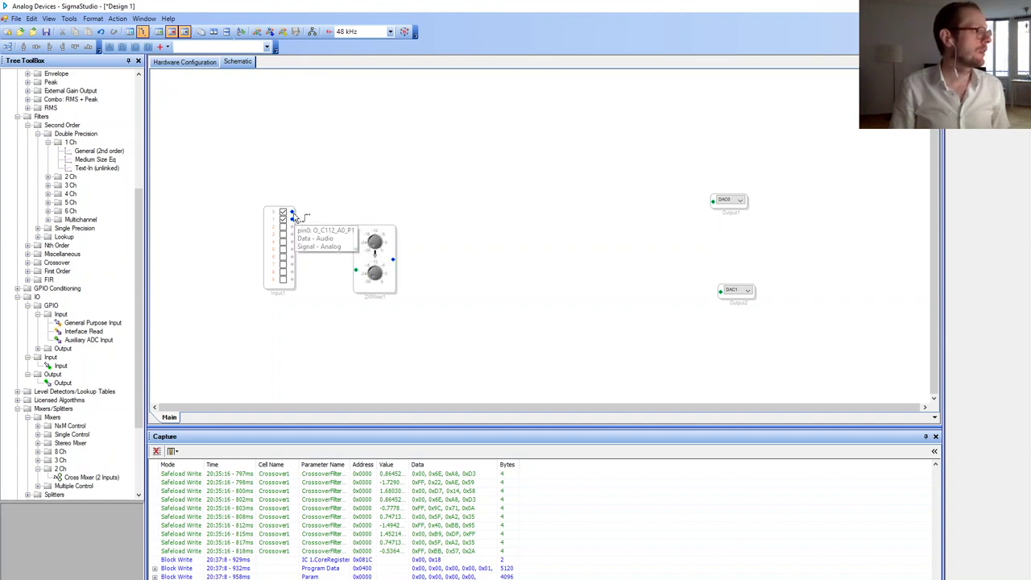
- Wire both input channels into the Cross Mixer and turn its lower gain down to -14
drag(291, 211, 356, 248)
drag(292, 219, 356, 269)
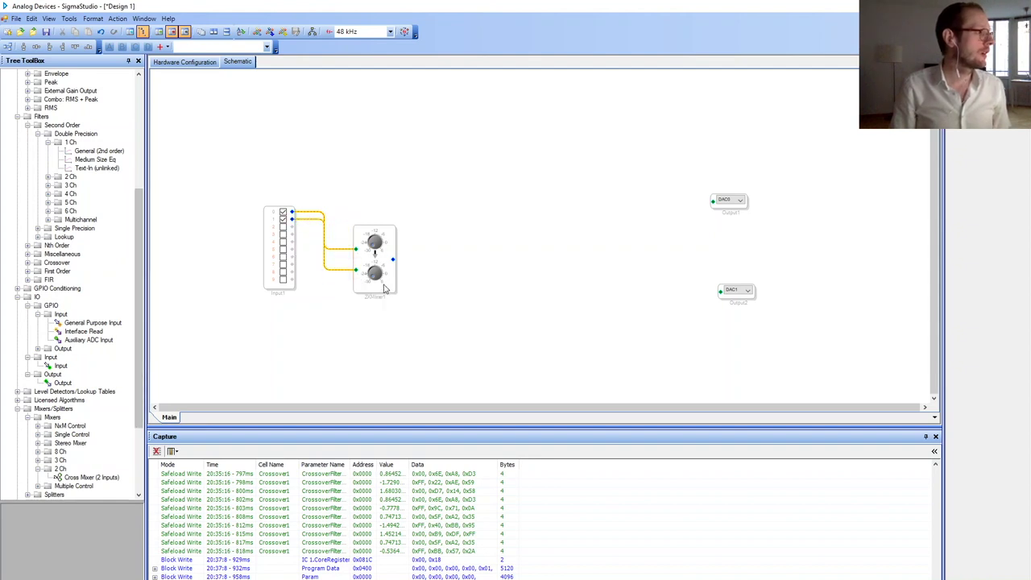
drag(377, 284, 378, 228)
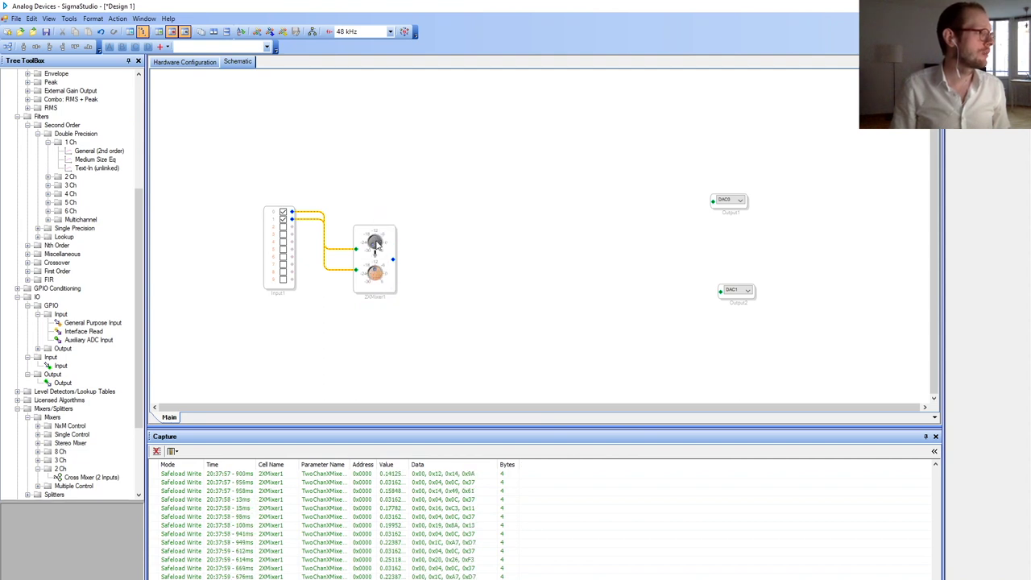
click(373, 243)
- Set the upper mixer gain to about -12 and wire the mixer through the Mid EQ to DAC0
drag(375, 244, 376, 205)
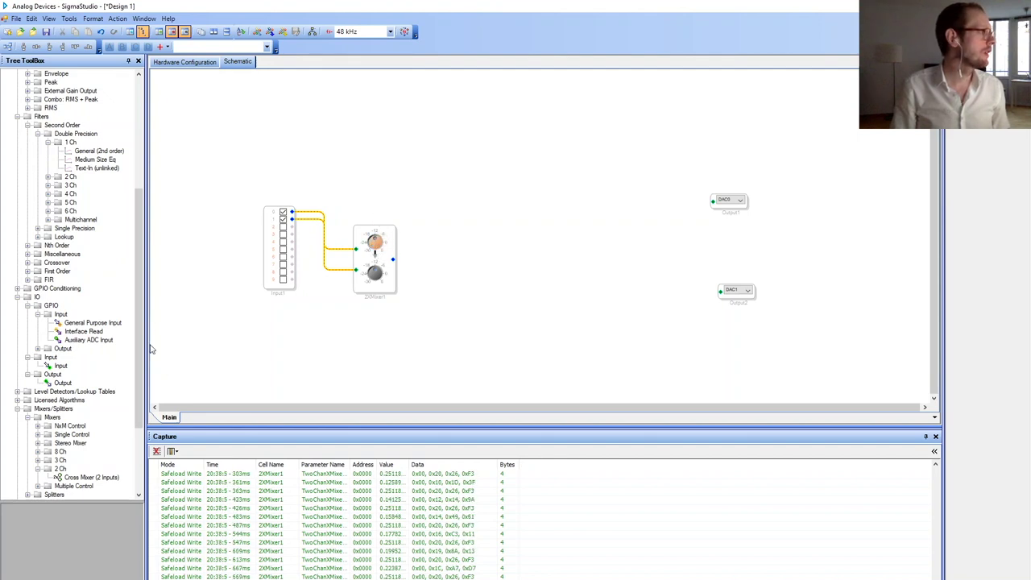
scroll(138, 208, up, 2)
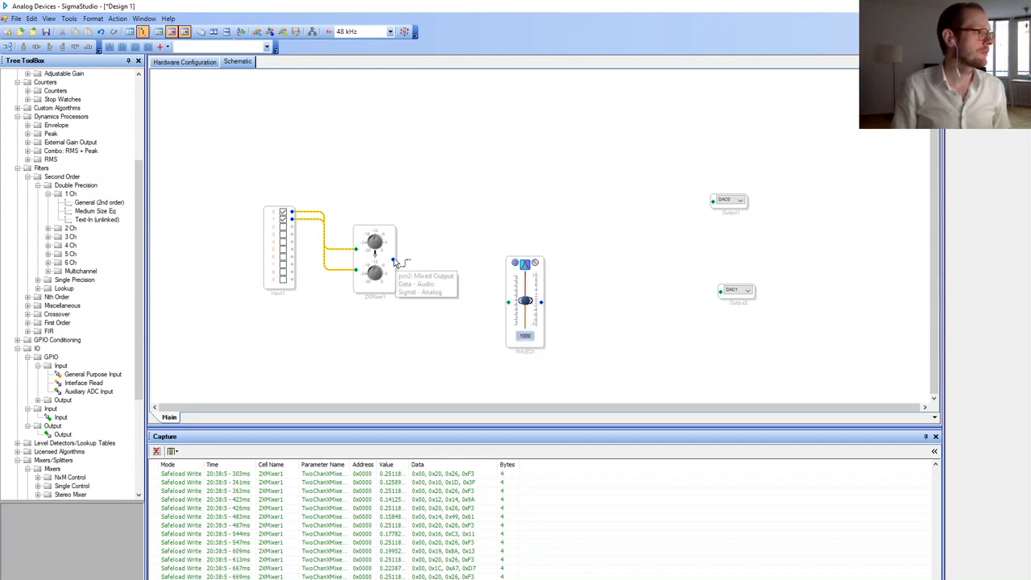
drag(393, 260, 509, 304)
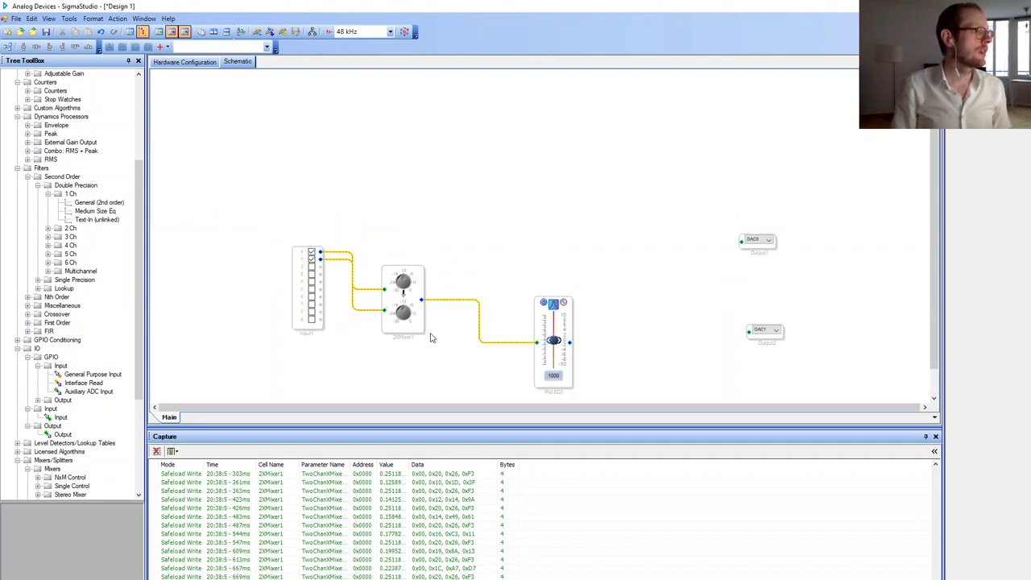
drag(570, 342, 737, 250)
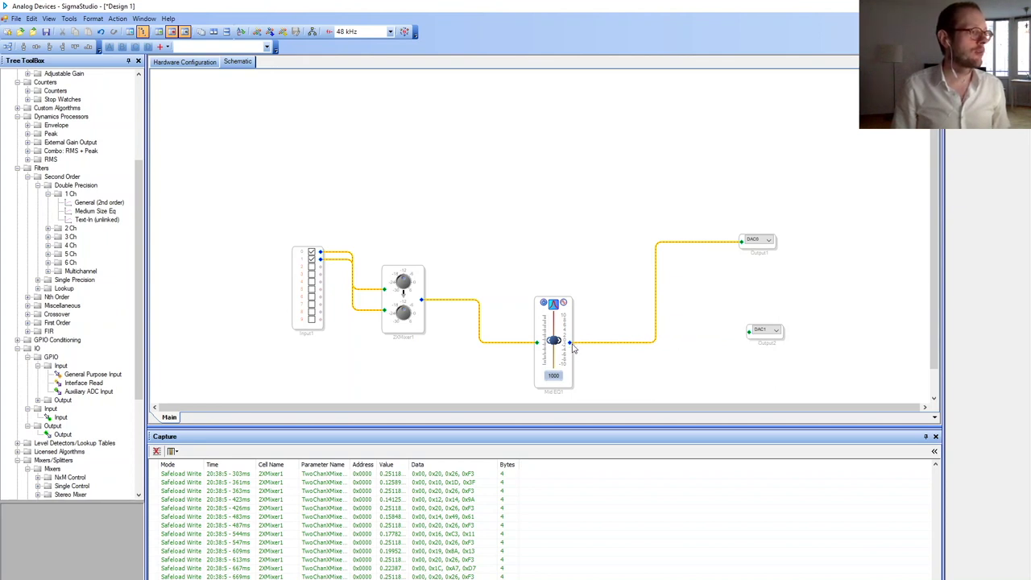
- Replace the Mid EQ-to-DAC0 wire with a branch point feeding DAC0 and DAC1, then download
click(656, 332)
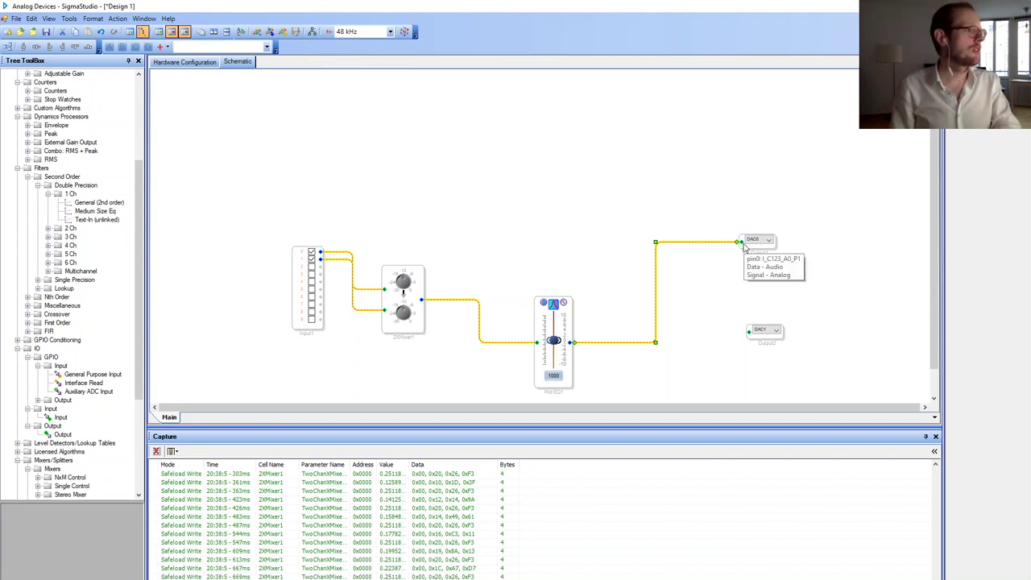
key(Delete)
scroll(113, 234, up, 5)
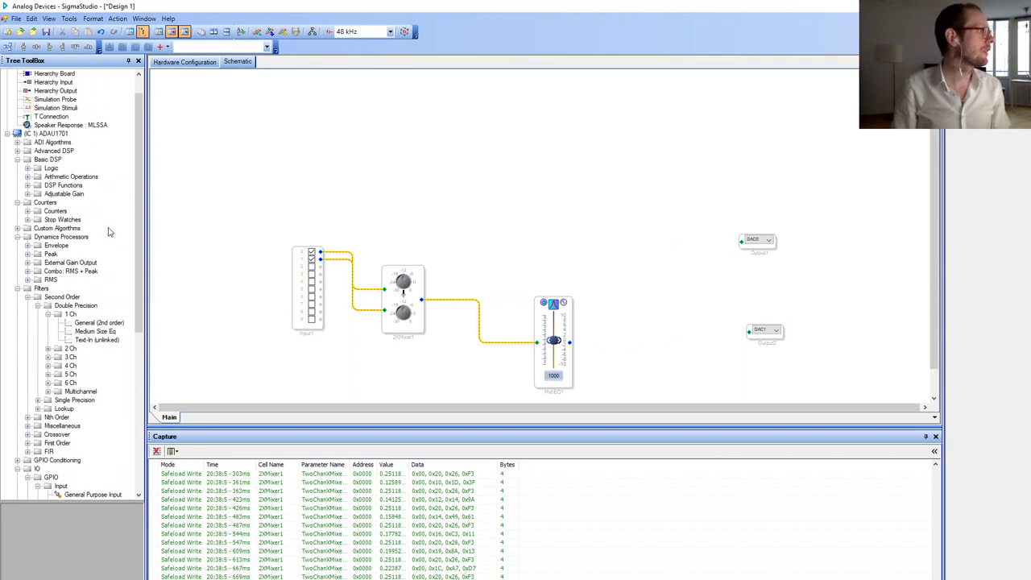
scroll(111, 232, up, 1)
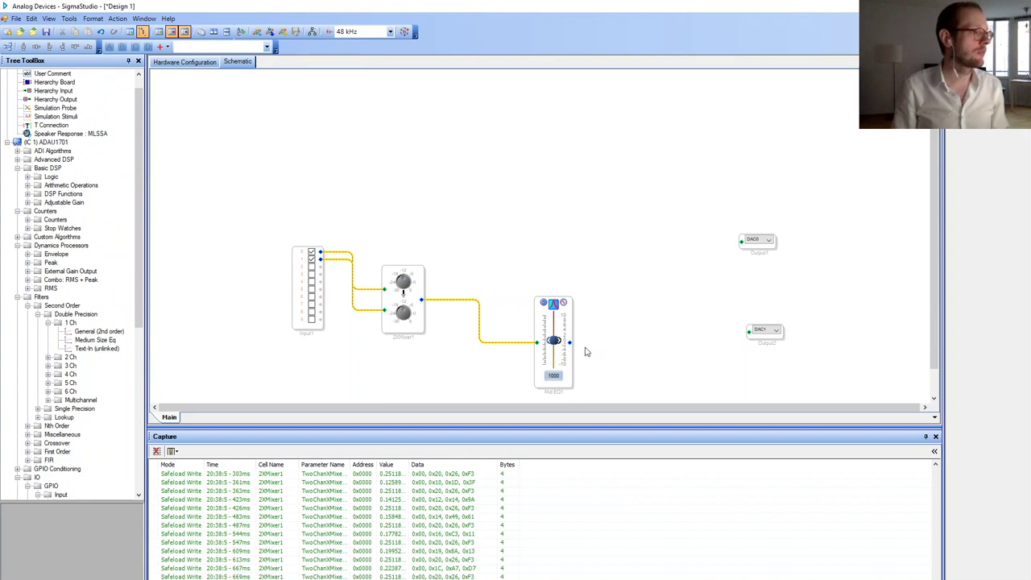
drag(571, 342, 742, 241)
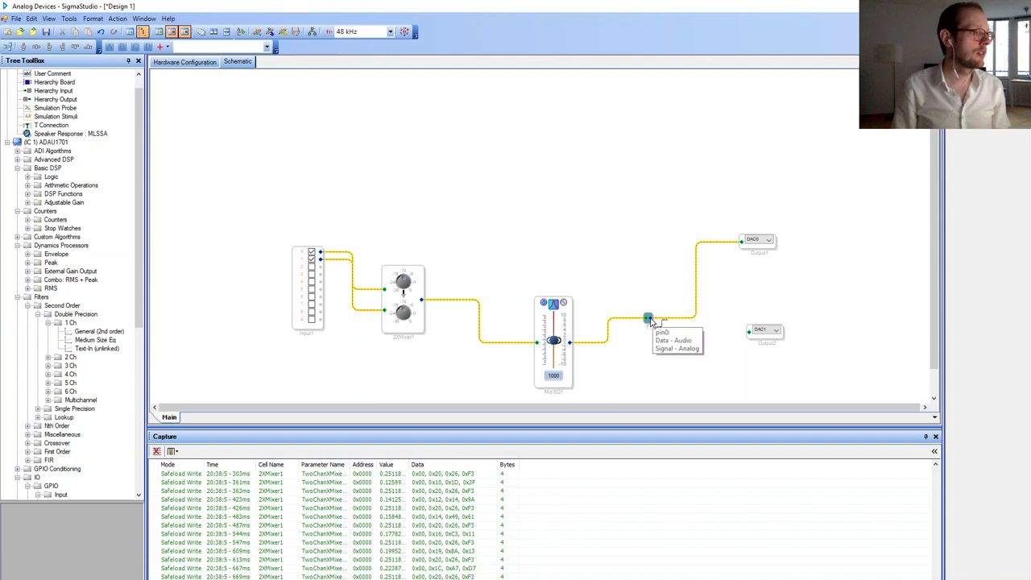
drag(654, 321, 749, 332)
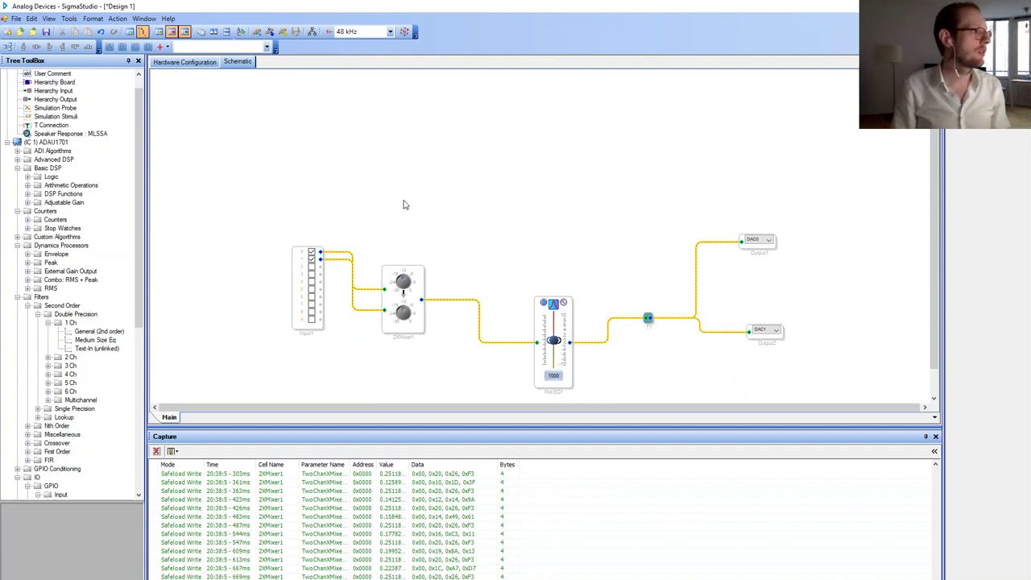
click(278, 47)
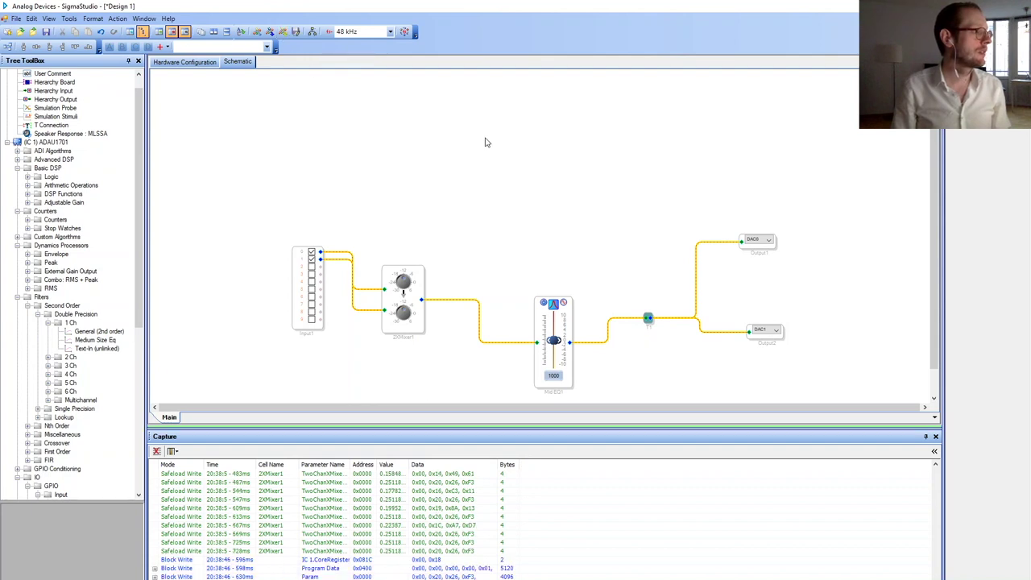
- Toggle the Mid EQ bypass off and on, then set the EQ frequency to 2500 Hz
click(545, 305)
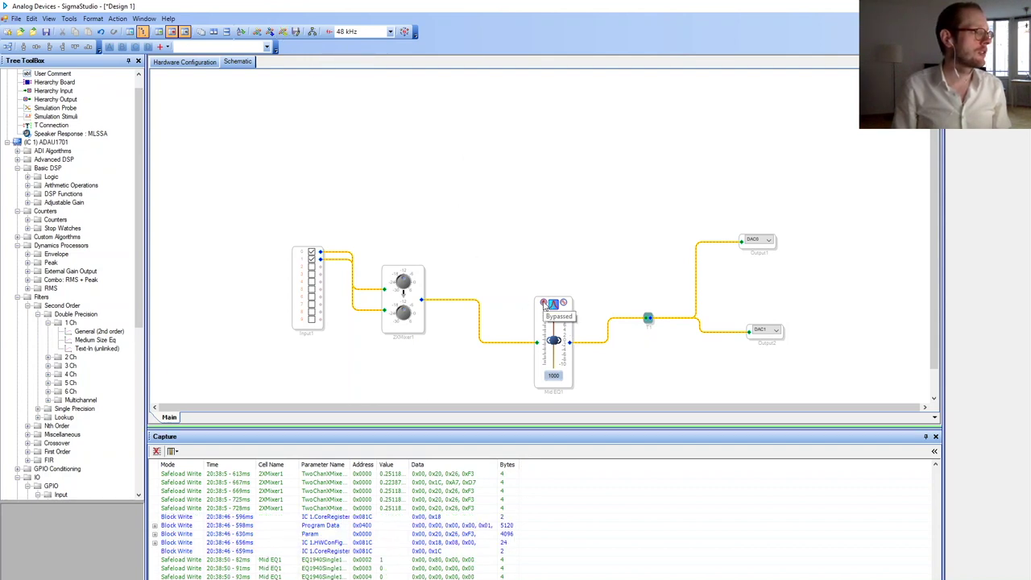
click(545, 305)
click(545, 305)
click(546, 304)
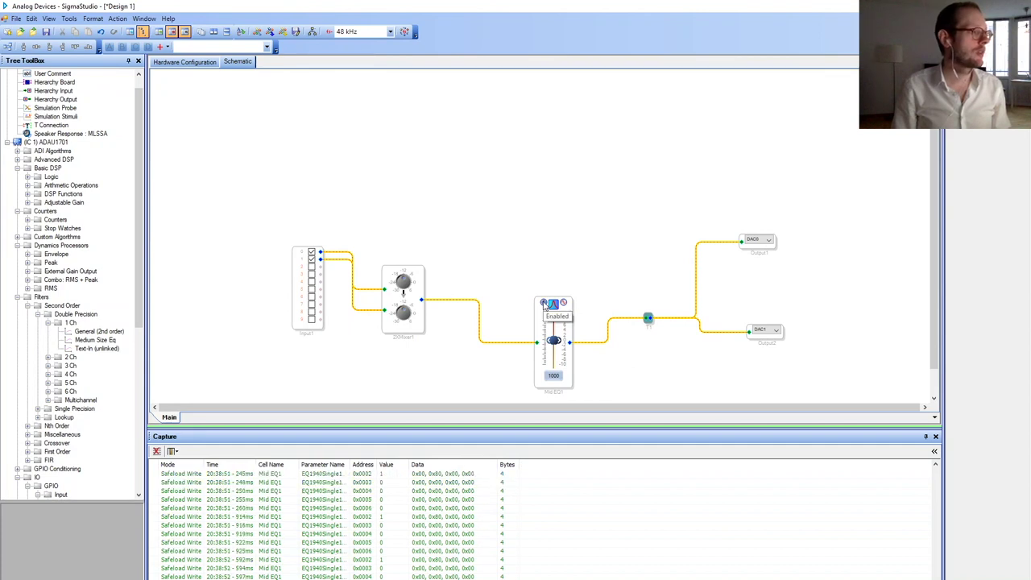
click(553, 304)
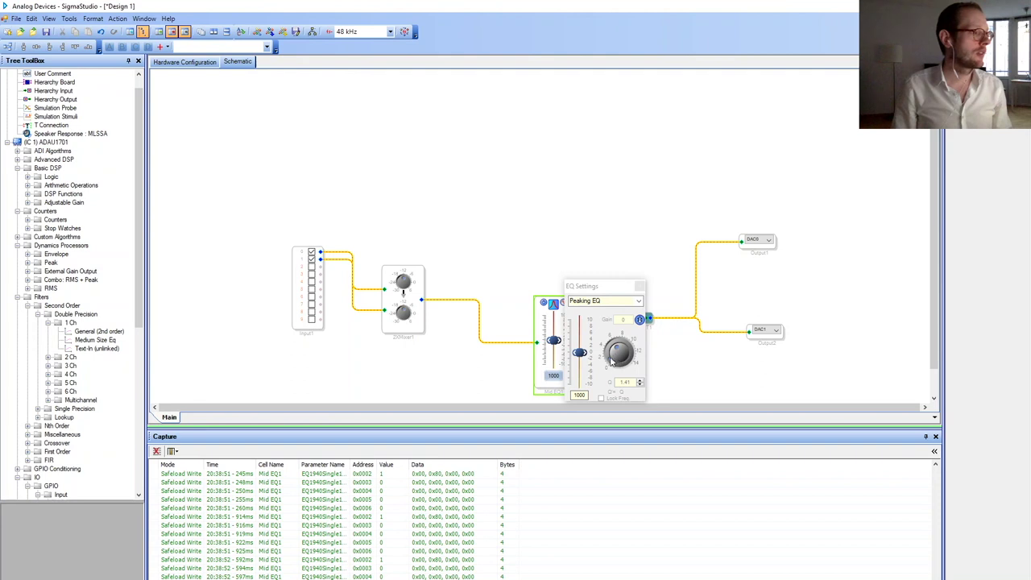
click(576, 395)
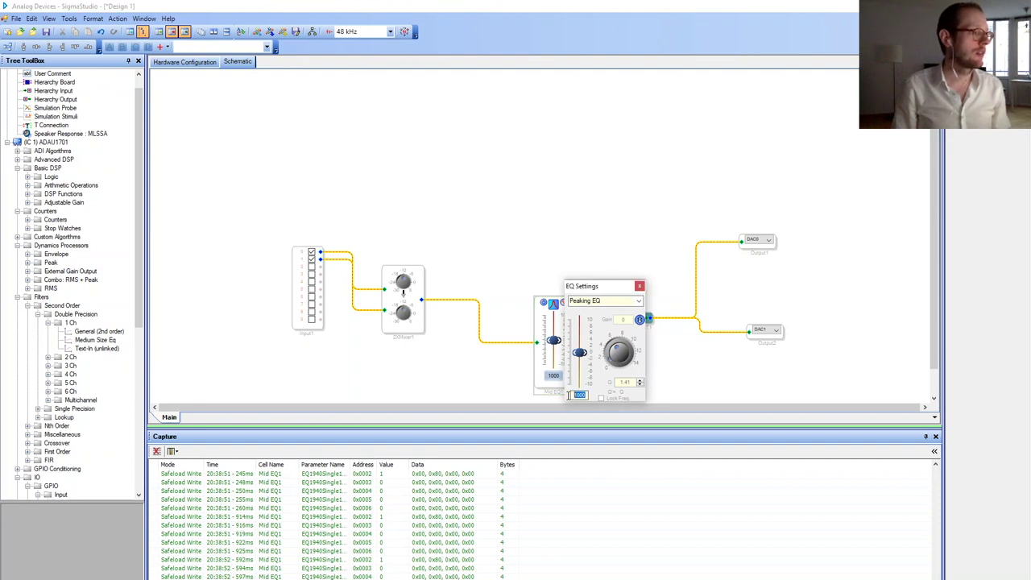
text(2500)
key(Return)
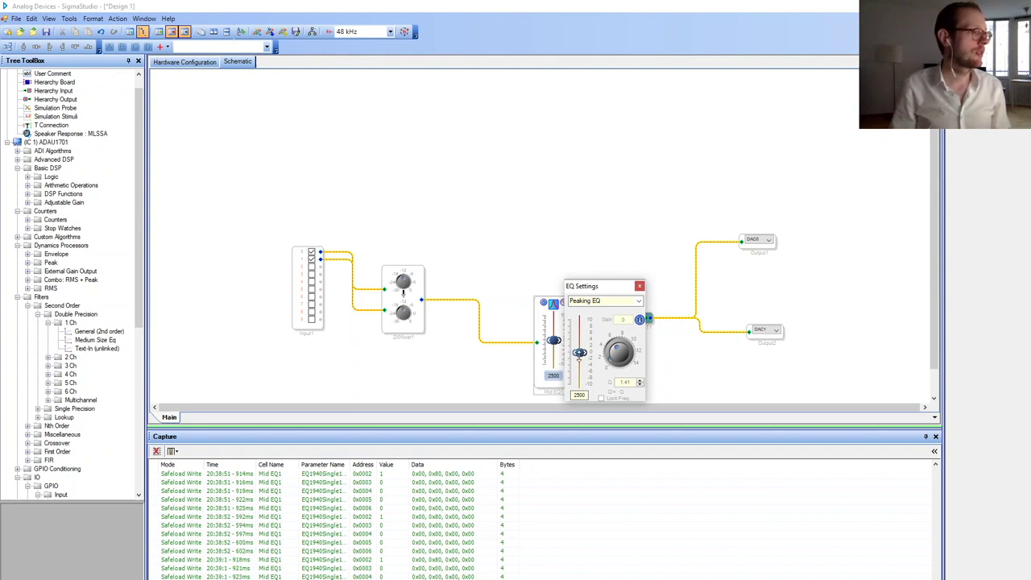
- Try EQ gains of 3.15 and 4.95, then cut the gain to its lowest setting and close the settings
drag(579, 353, 580, 319)
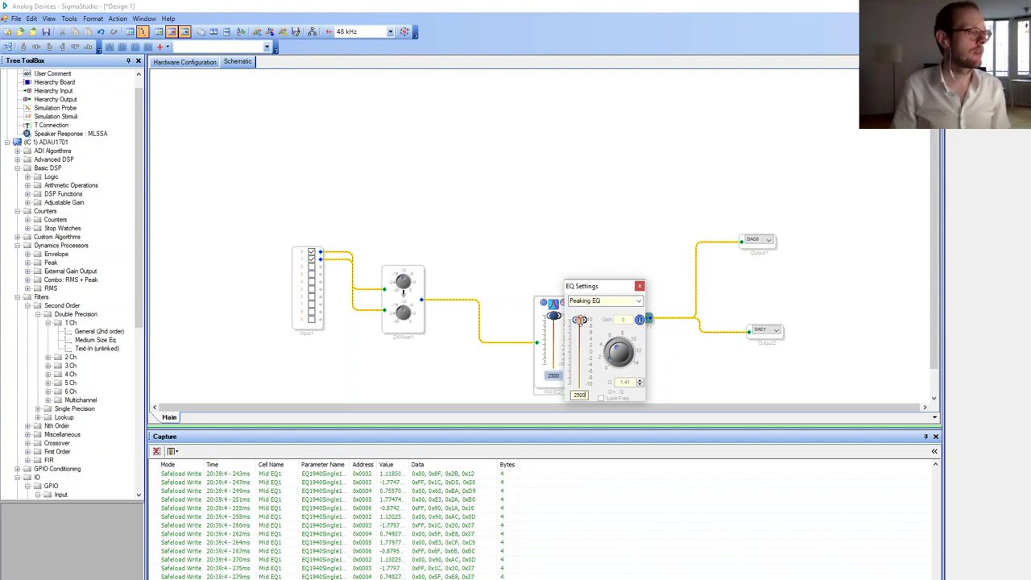
click(639, 321)
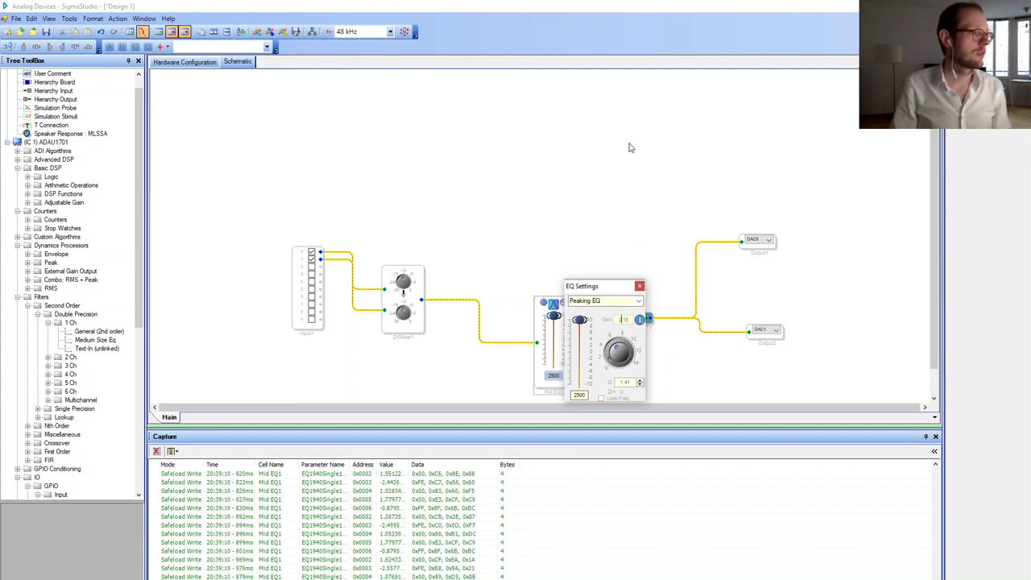
click(579, 320)
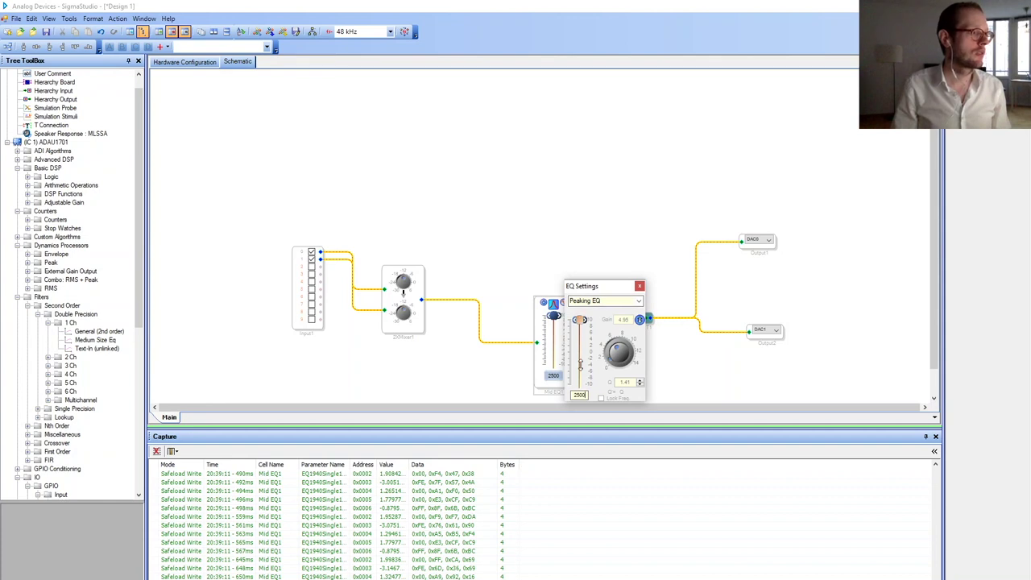
drag(580, 364, 581, 317)
click(577, 382)
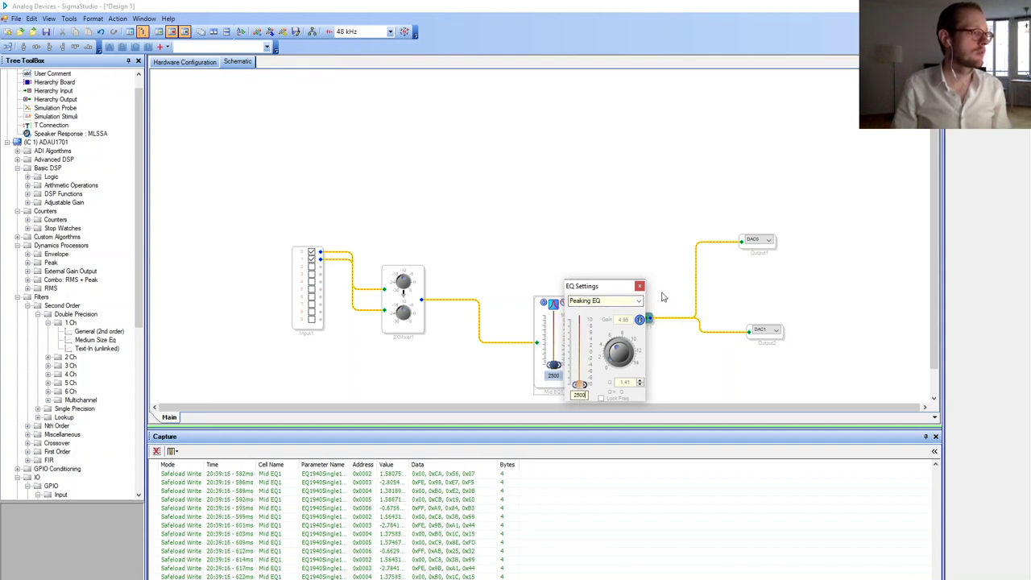
click(639, 286)
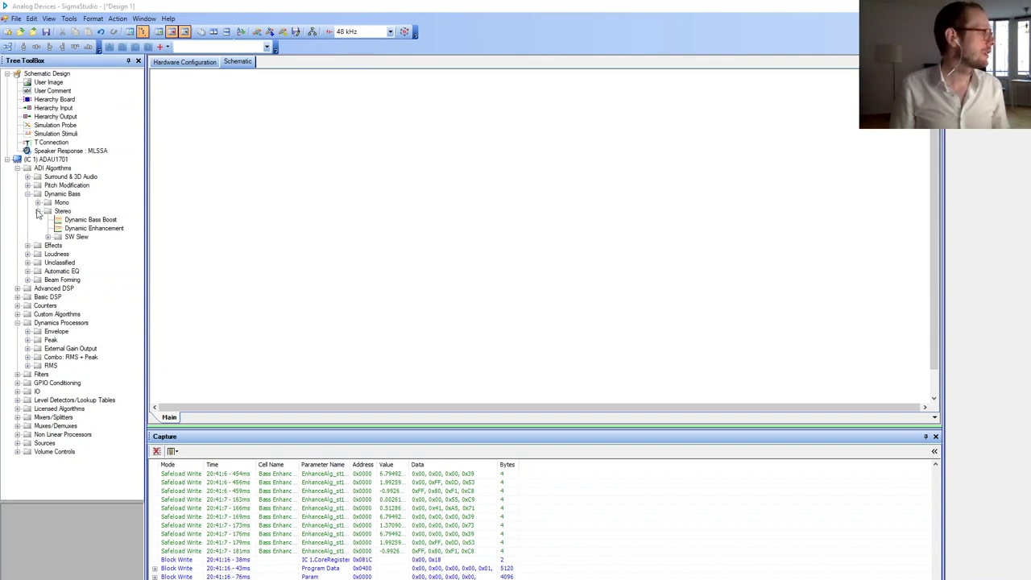
- Place Input1, DAC0 and DAC1 outputs and a stereo Dynamic Bass Boost block, wiring Input1's first channel in
click(17, 391)
mouse_move(58, 418)
mouse_down()
mouse_move(201, 218)
mouse_move(124, 405)
mouse_move(64, 435)
mouse_up()
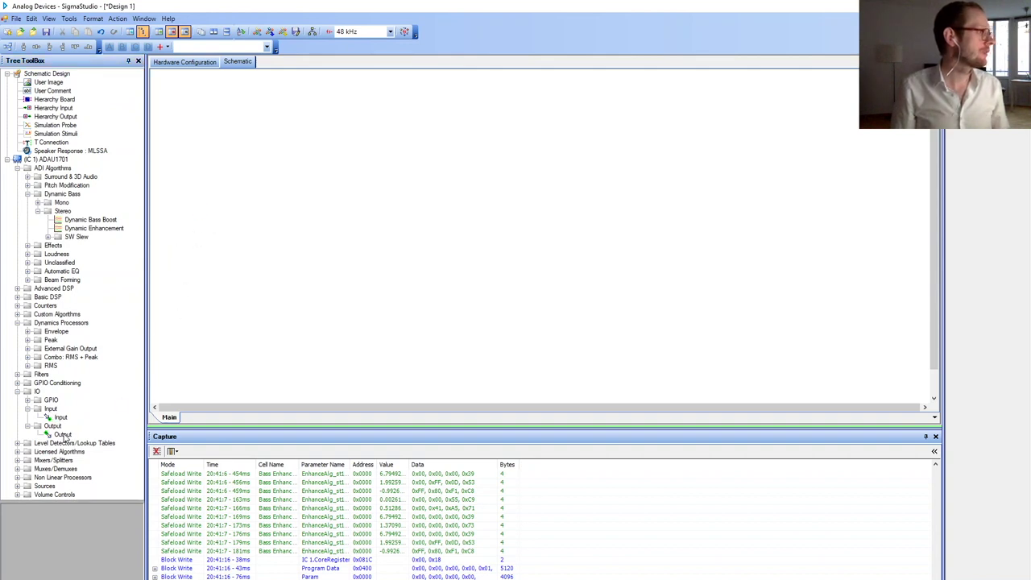
drag(64, 435, 191, 113)
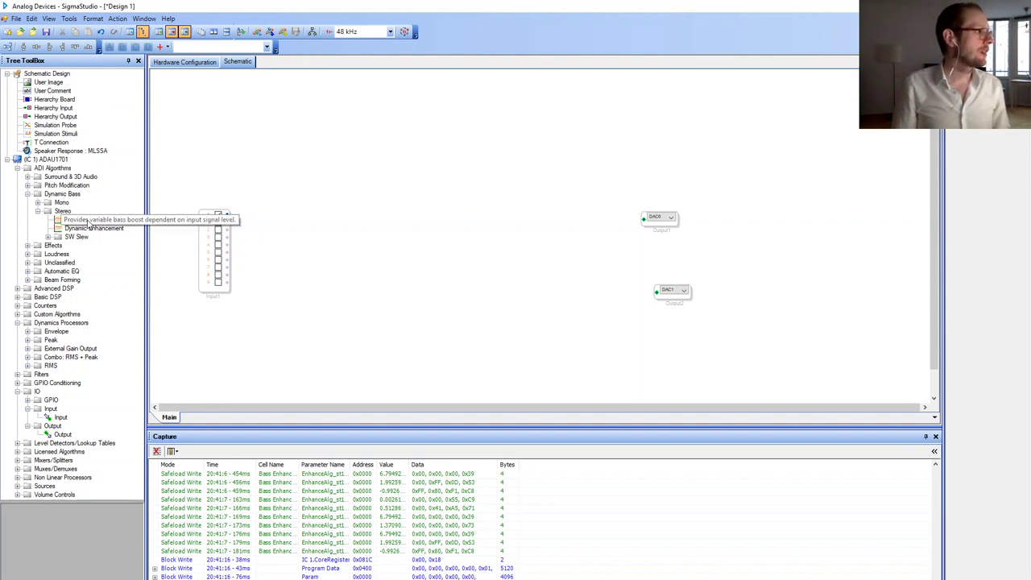
drag(93, 230, 400, 237)
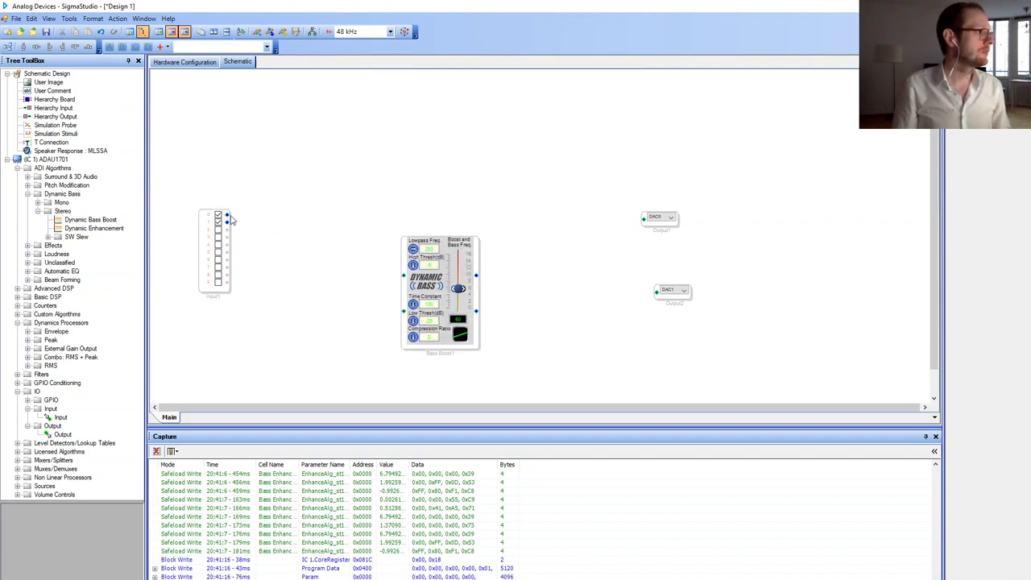
drag(229, 216, 403, 275)
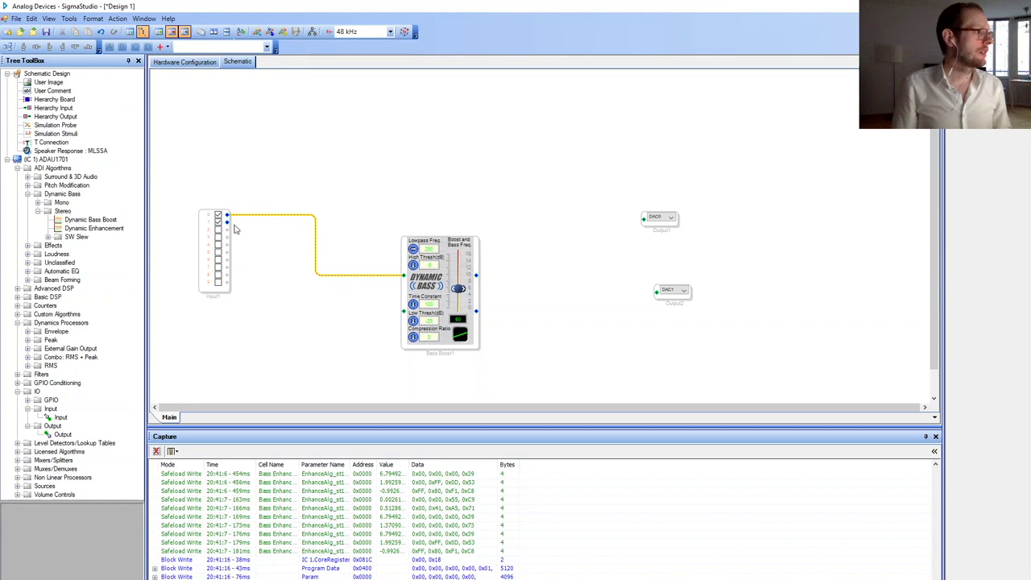
- Wire the second input channel into the bass block, its outputs to DAC0 and DAC1, and download
drag(228, 222, 402, 313)
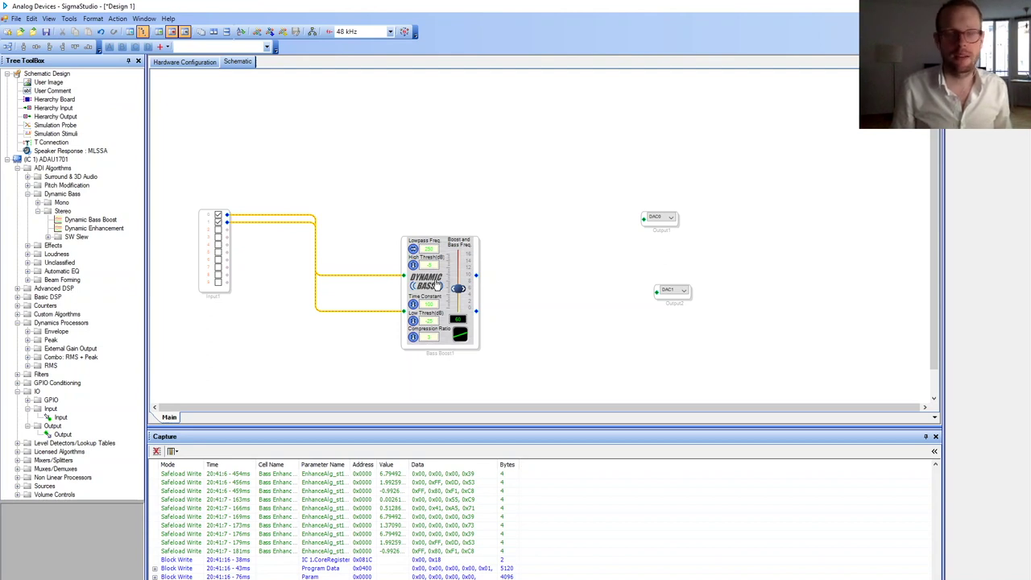
drag(477, 276, 644, 218)
drag(476, 311, 658, 293)
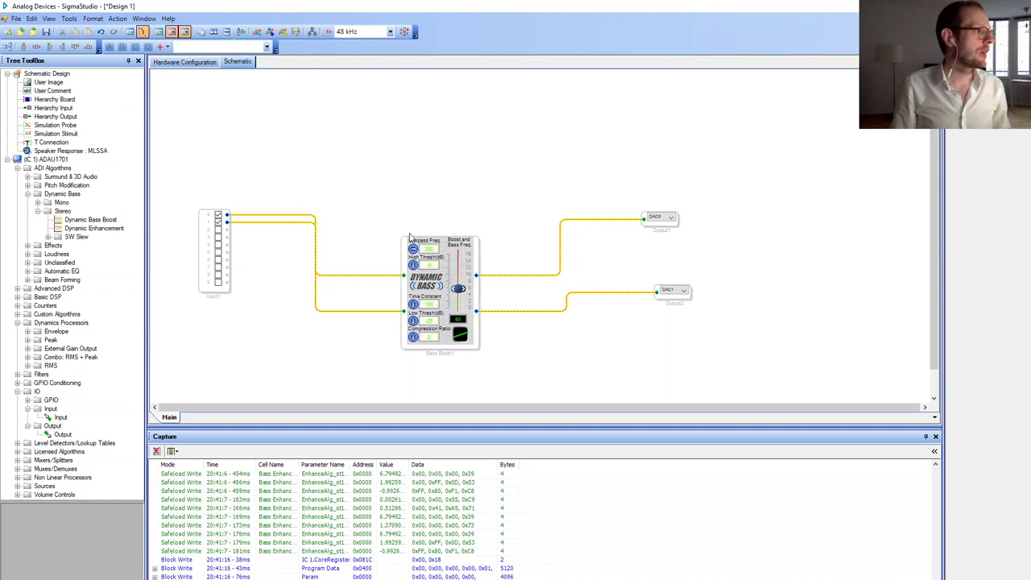
click(283, 34)
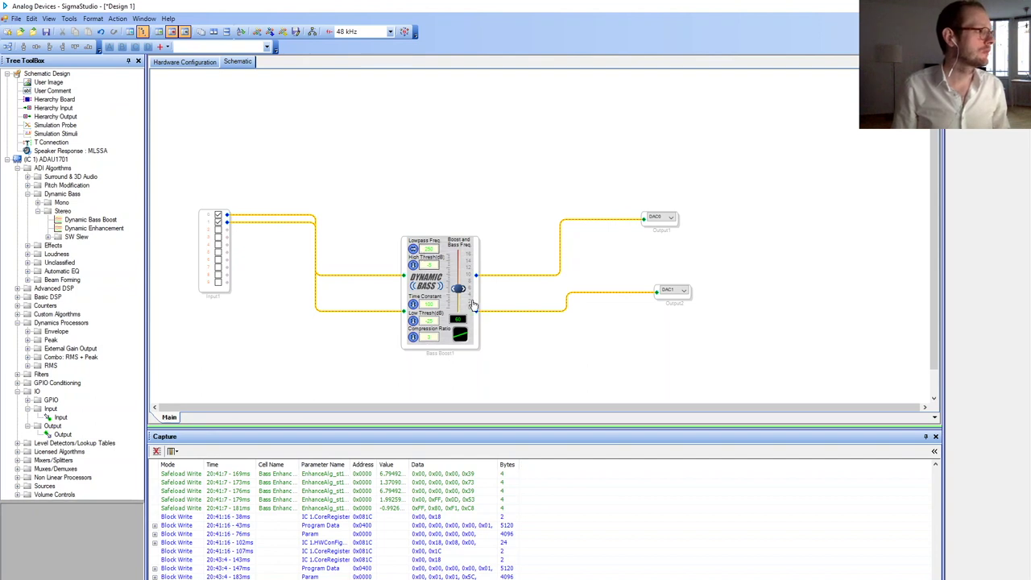
- Raise the Dynamic Bass block's Boost slider slightly
mouse_move(457, 289)
mouse_down()
mouse_move(459, 254)
mouse_move(458, 312)
mouse_move(457, 280)
mouse_up()
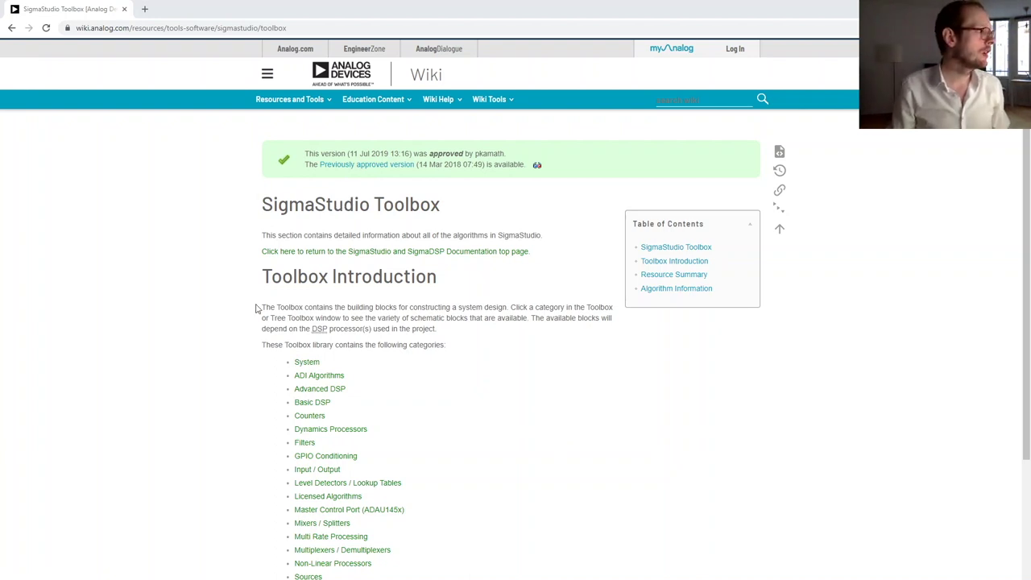
scroll(290, 336, down, 3)
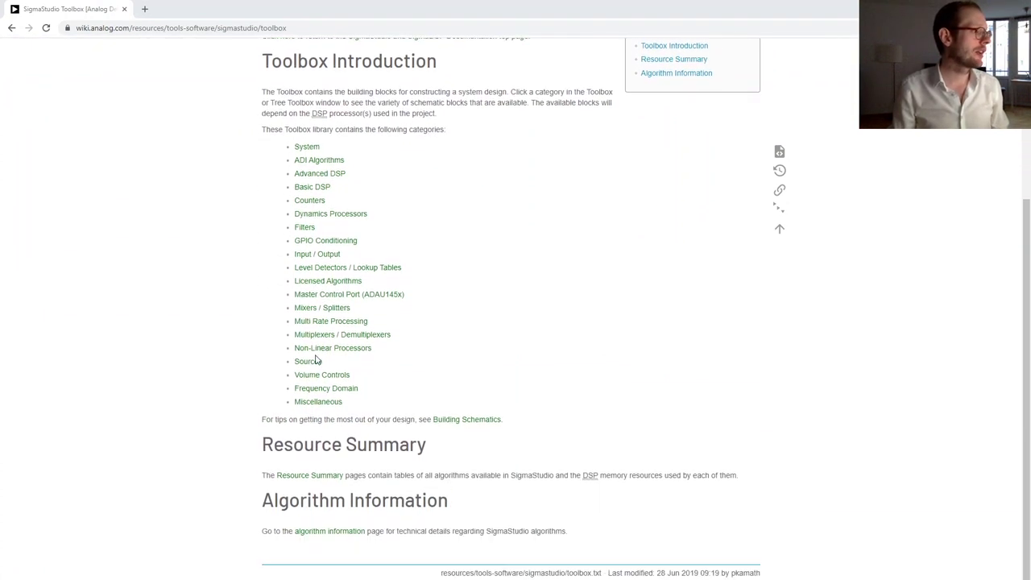
scroll(316, 360, up, 1)
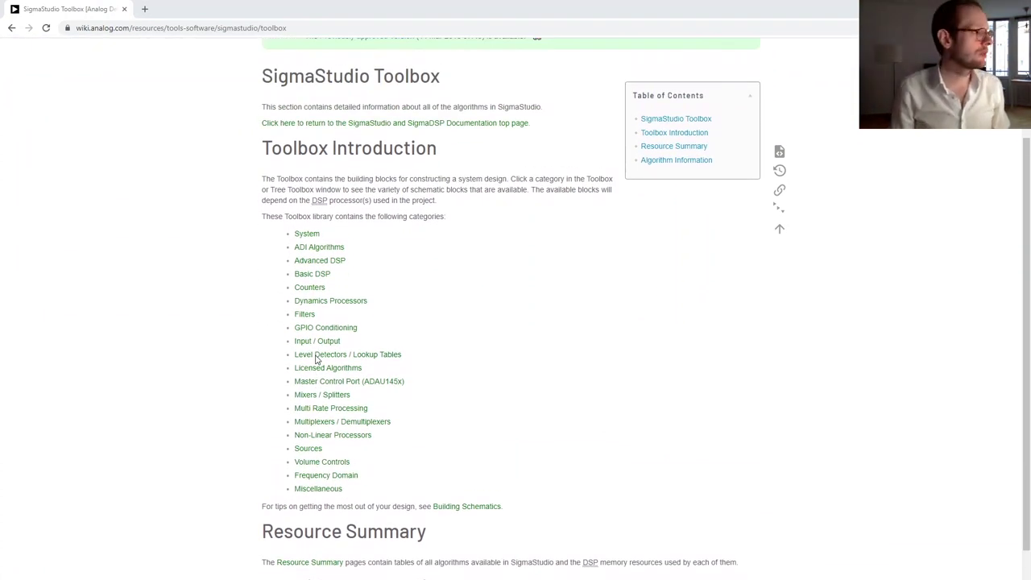
click(330, 411)
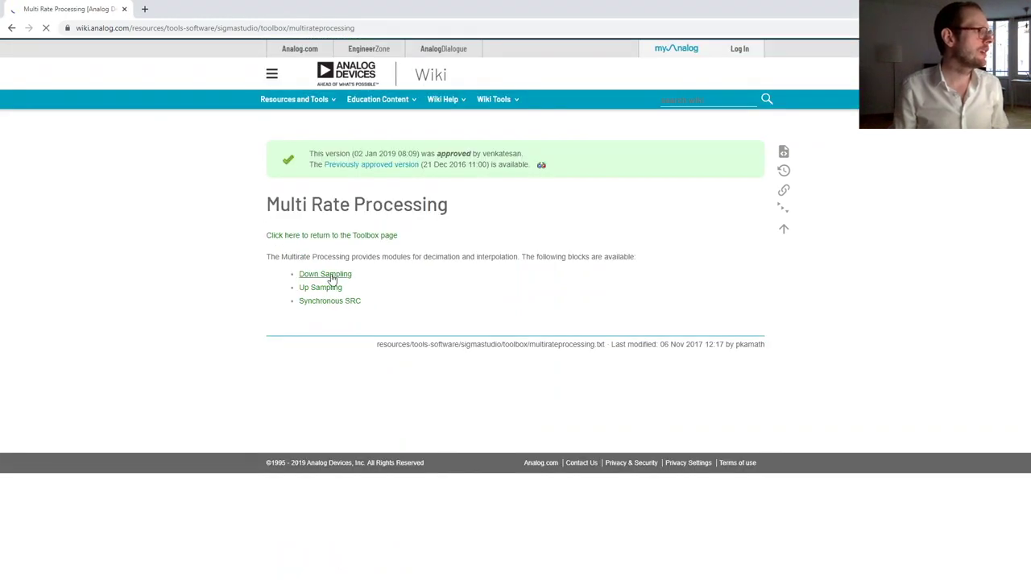
click(12, 28)
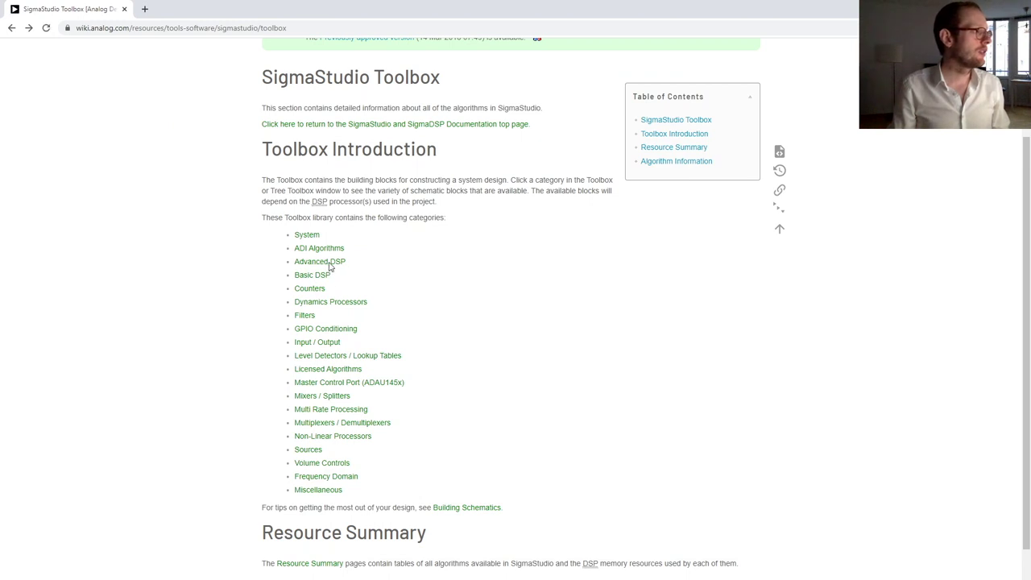
click(330, 263)
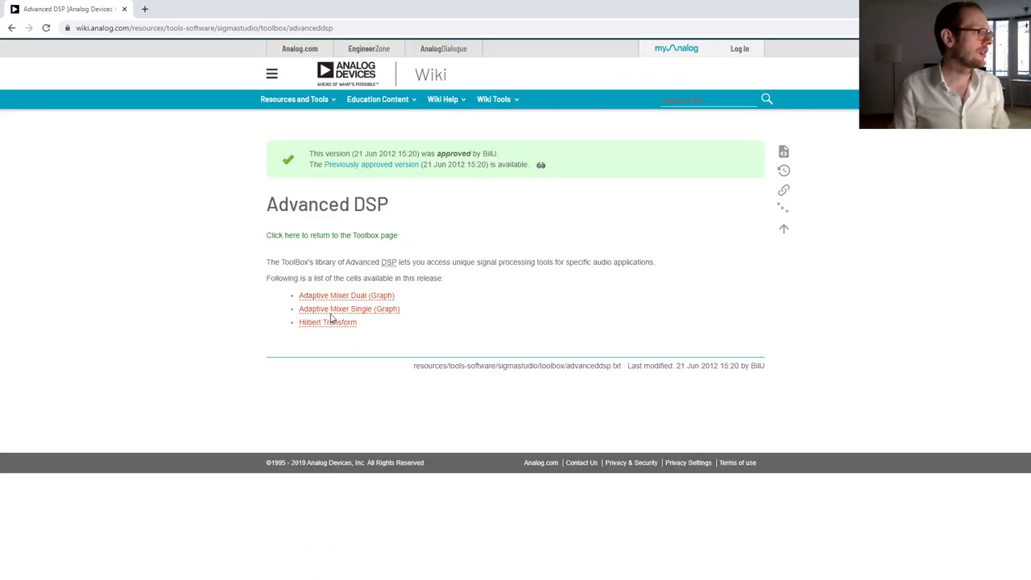
click(331, 311)
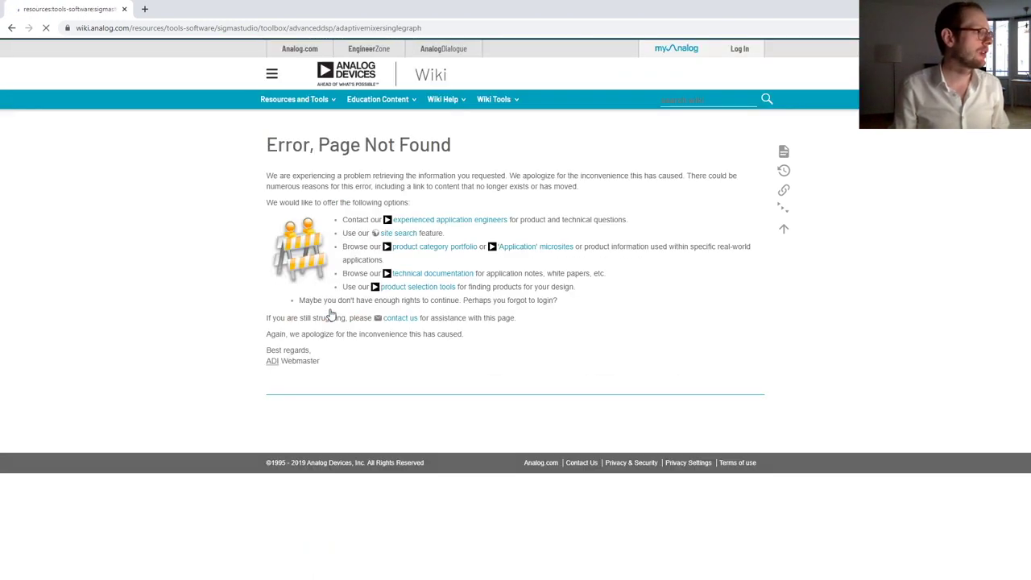
click(12, 29)
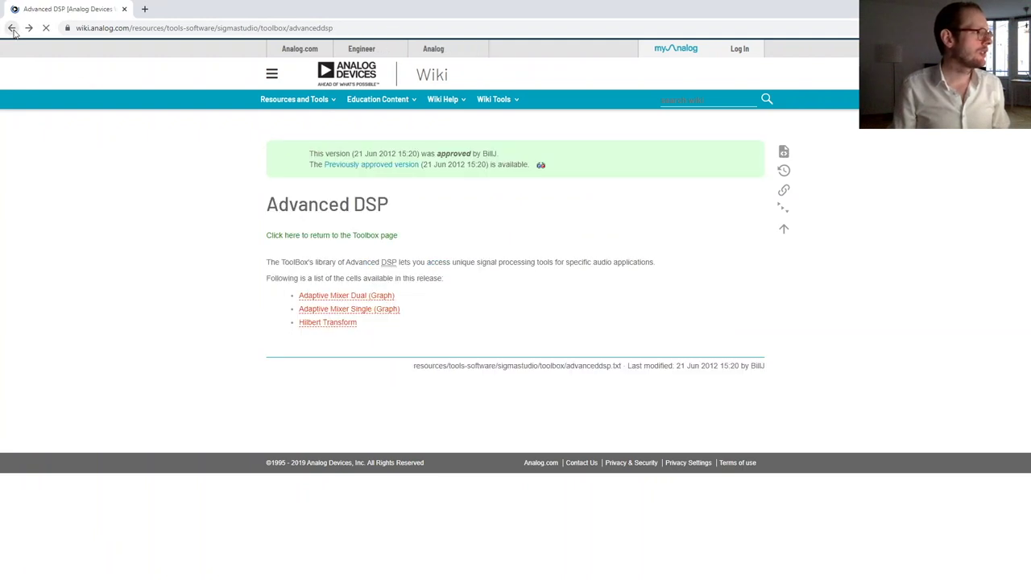
click(12, 29)
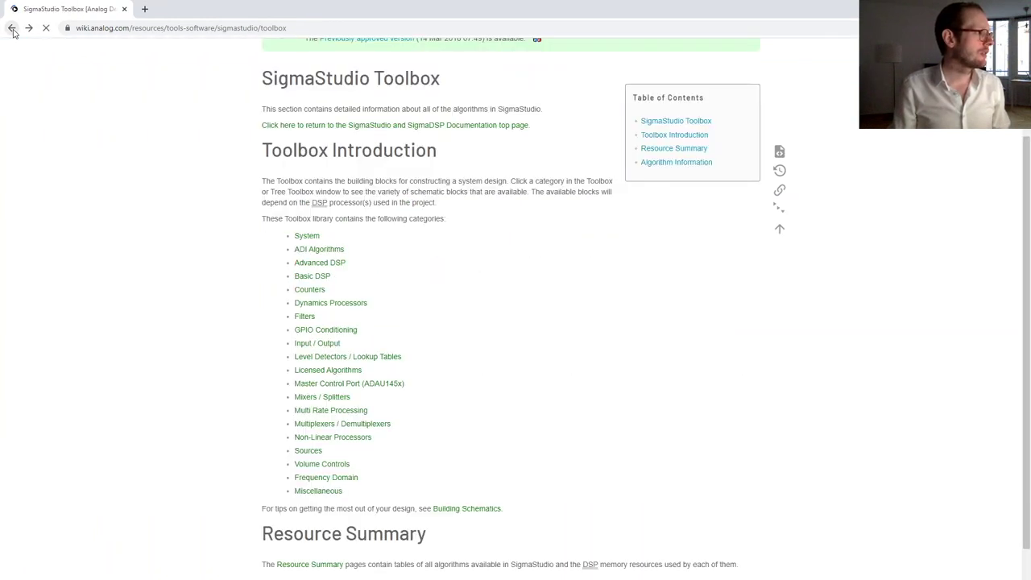
click(305, 279)
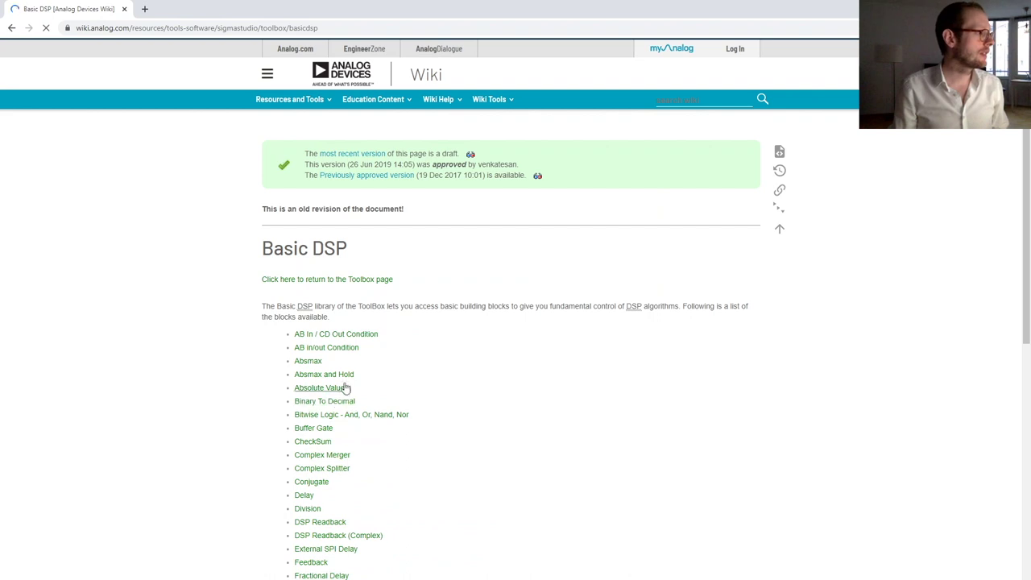
scroll(347, 388, down, 3)
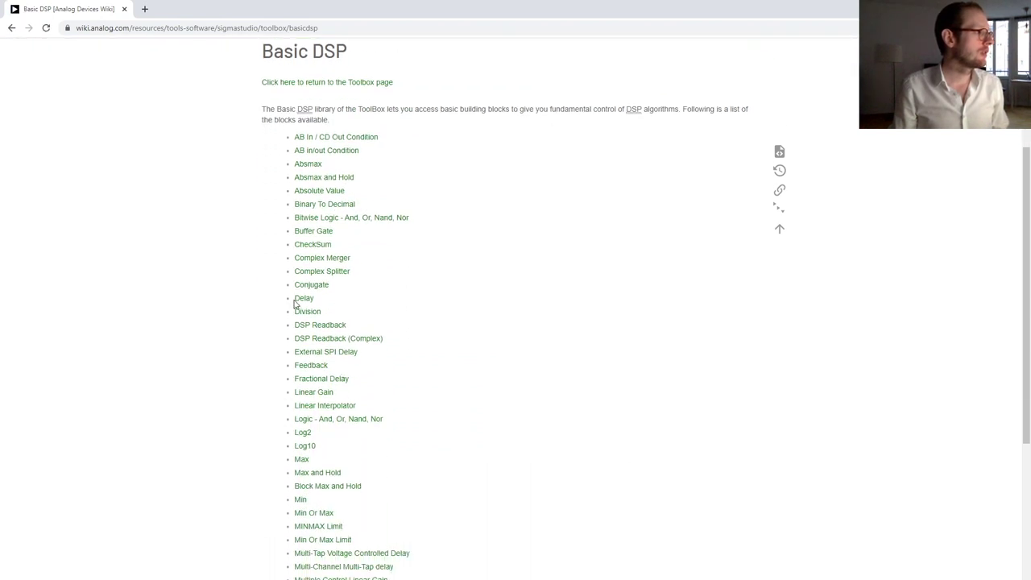
click(295, 300)
scroll(372, 346, down, 2)
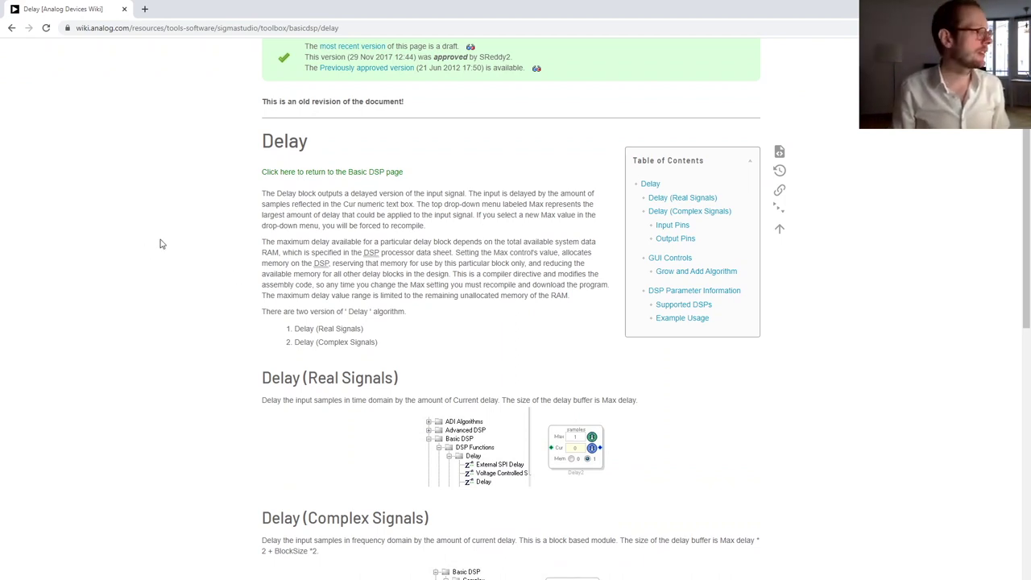
scroll(161, 242, down, 2)
click(14, 29)
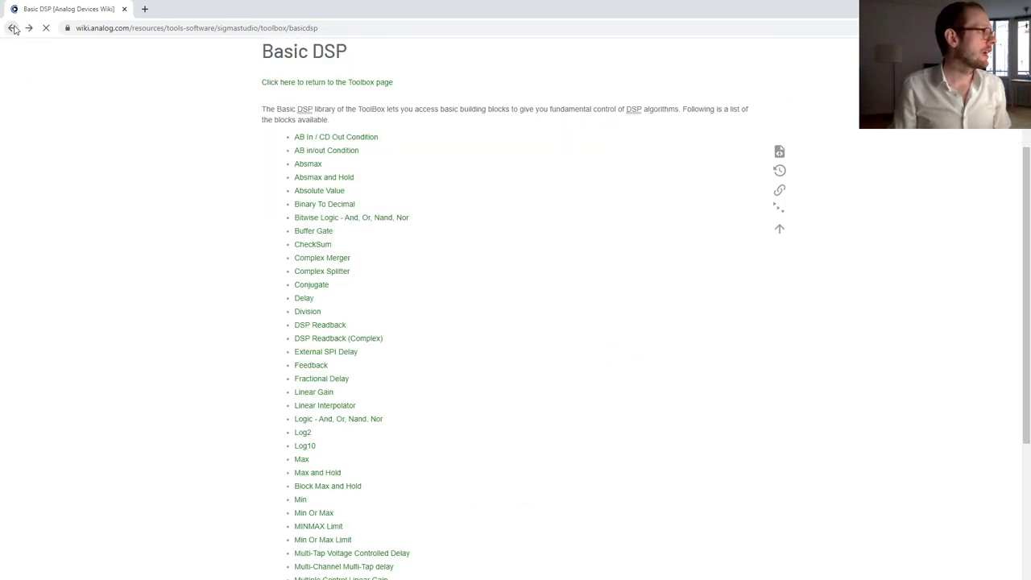
click(14, 29)
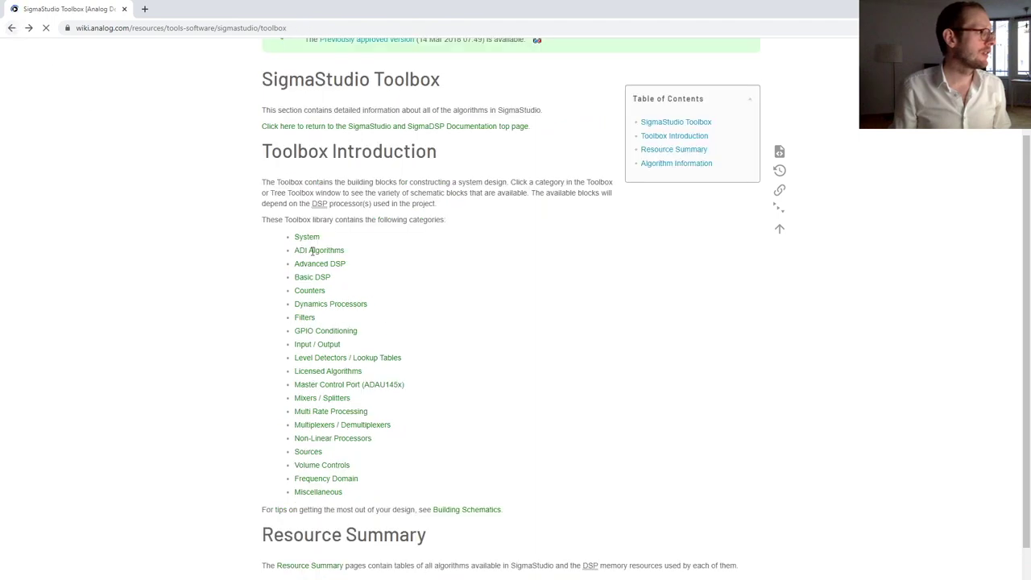
- Go from the Filters category to the FIR Filter page and skim its coefficient table example
click(306, 319)
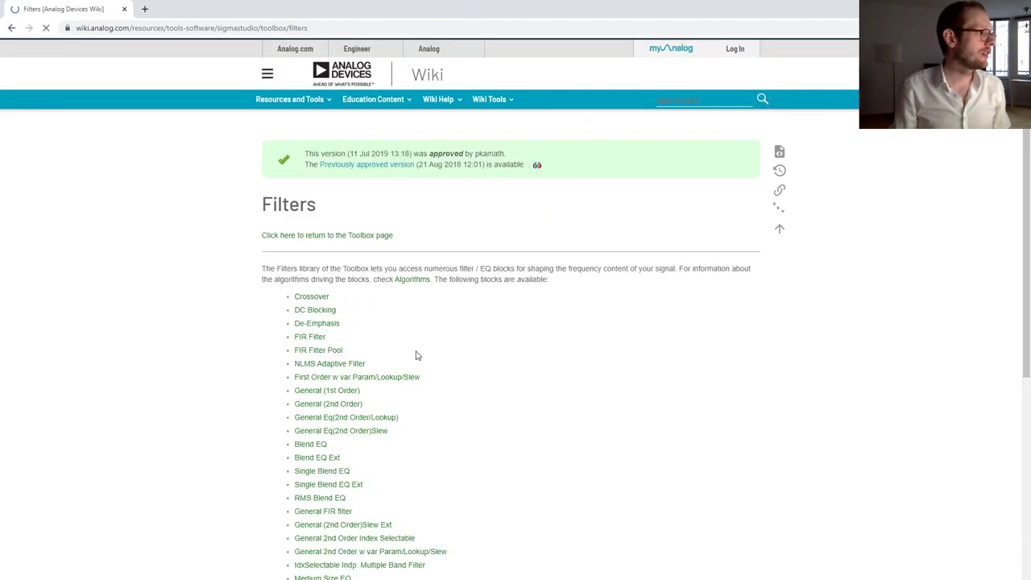
click(315, 338)
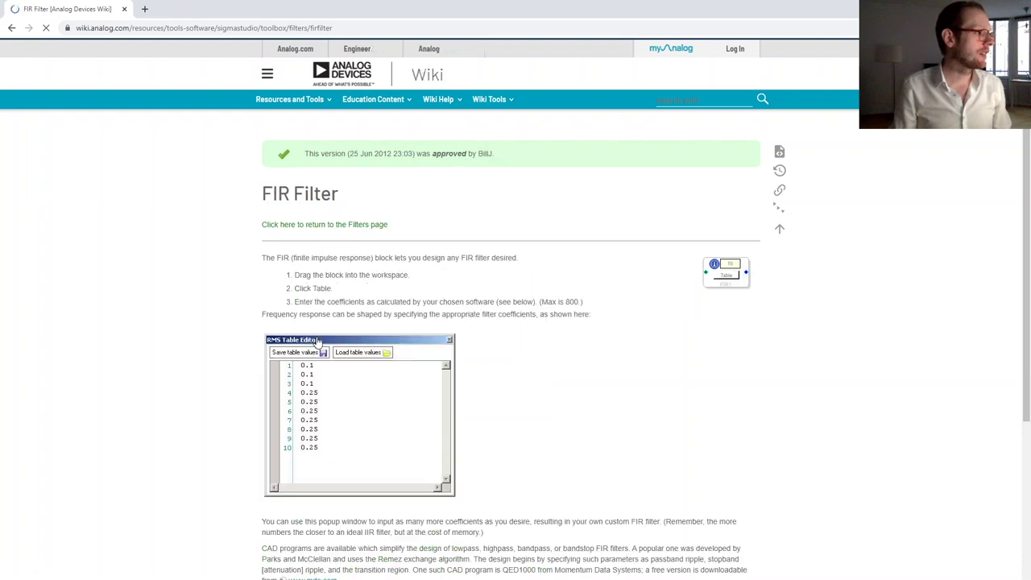
scroll(435, 401, down, 5)
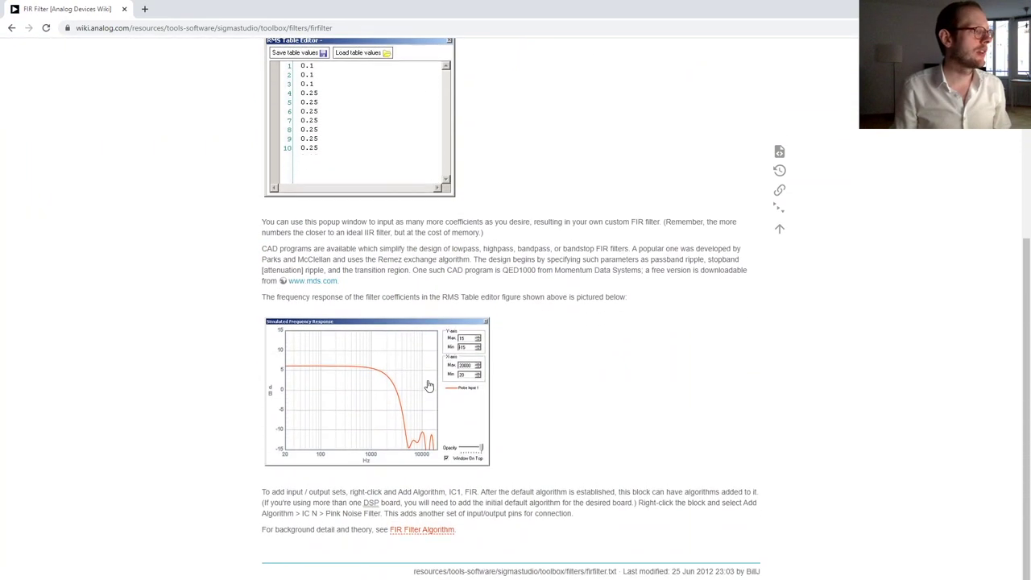
scroll(434, 349, up, 2)
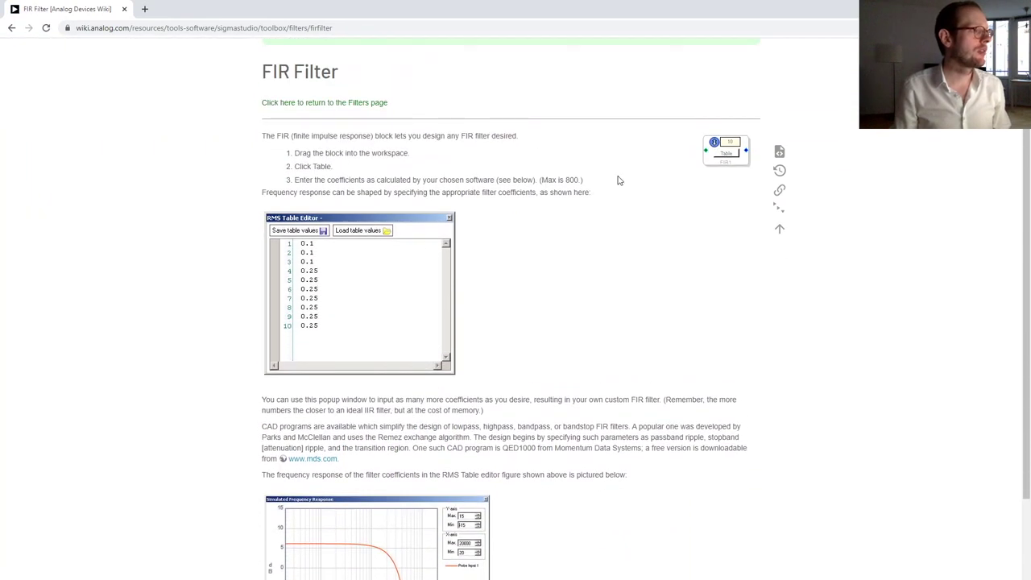